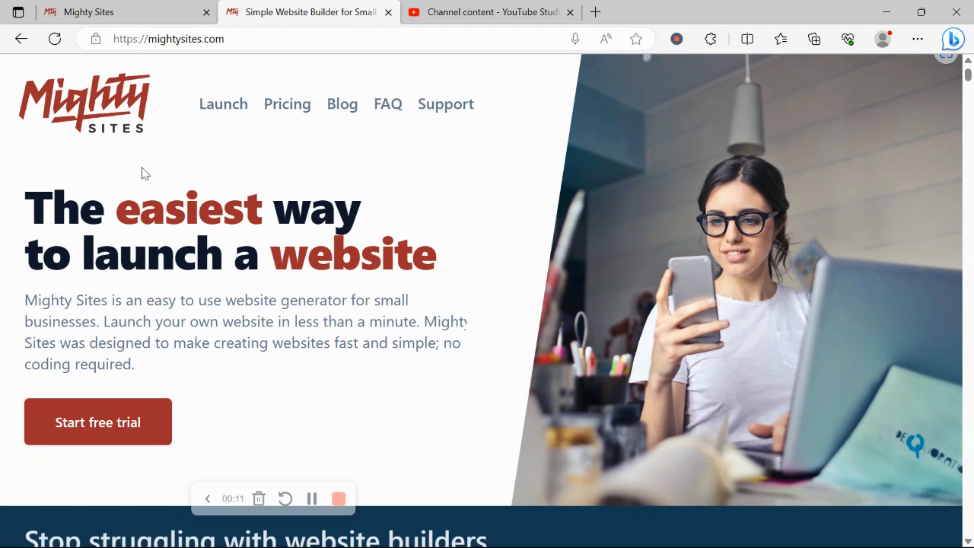
# Scroll down through the mightysites.com marketing homepage
pyautogui.scroll(-1, 145, 174)
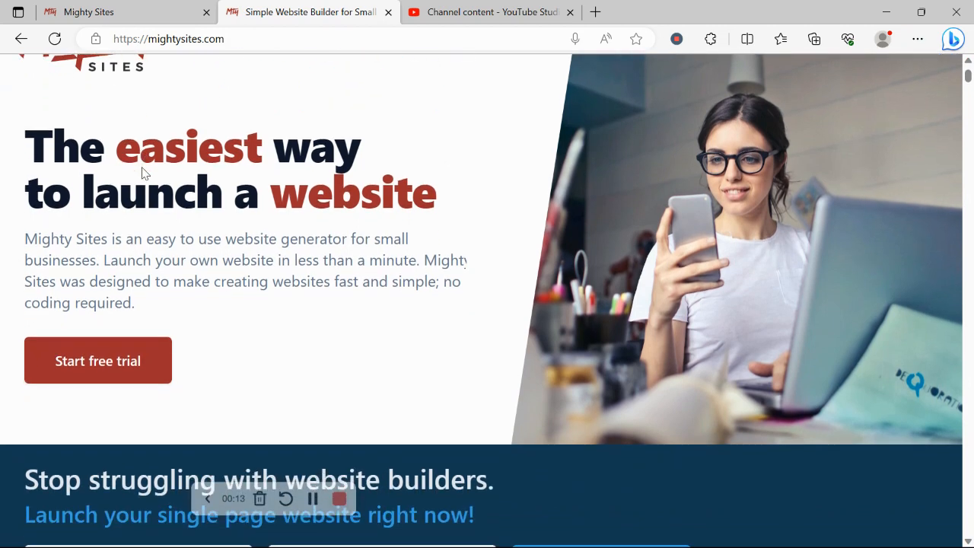
pyautogui.scroll(-5, 144, 173)
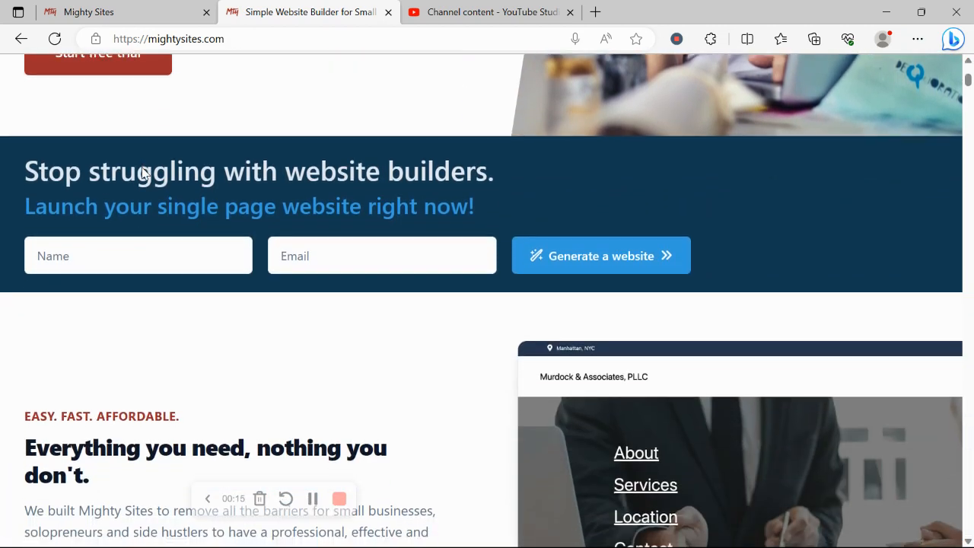
pyautogui.scroll(-3, 142, 174)
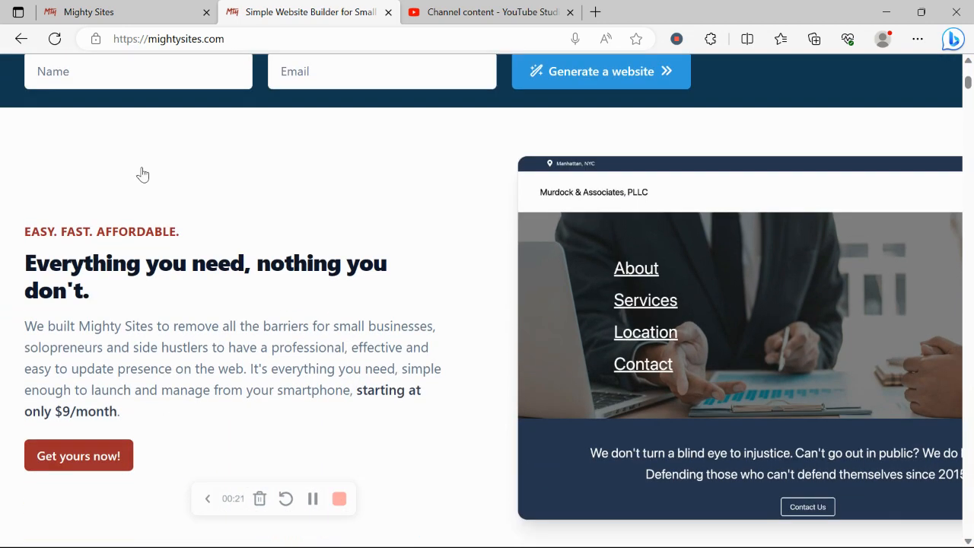
pyautogui.scroll(-3, 142, 175)
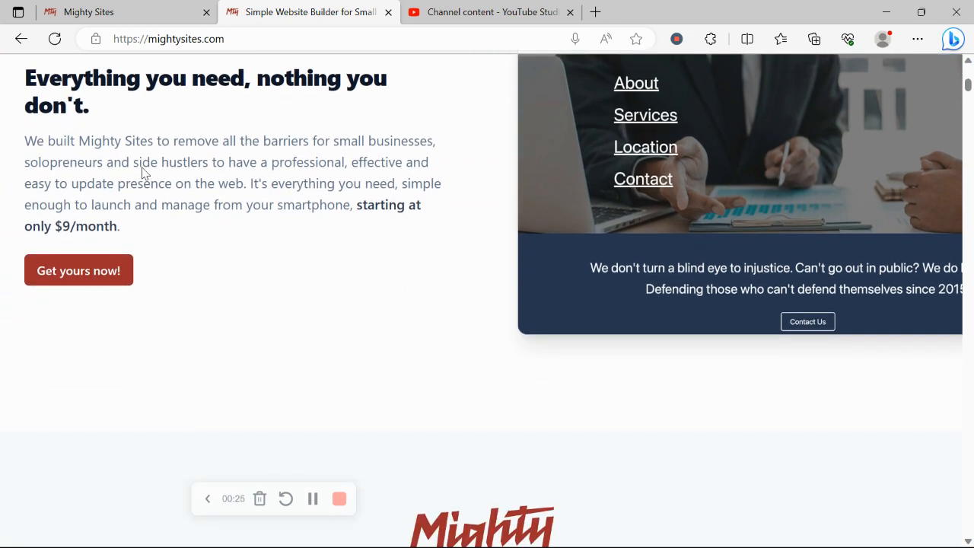
pyautogui.scroll(-10, 142, 174)
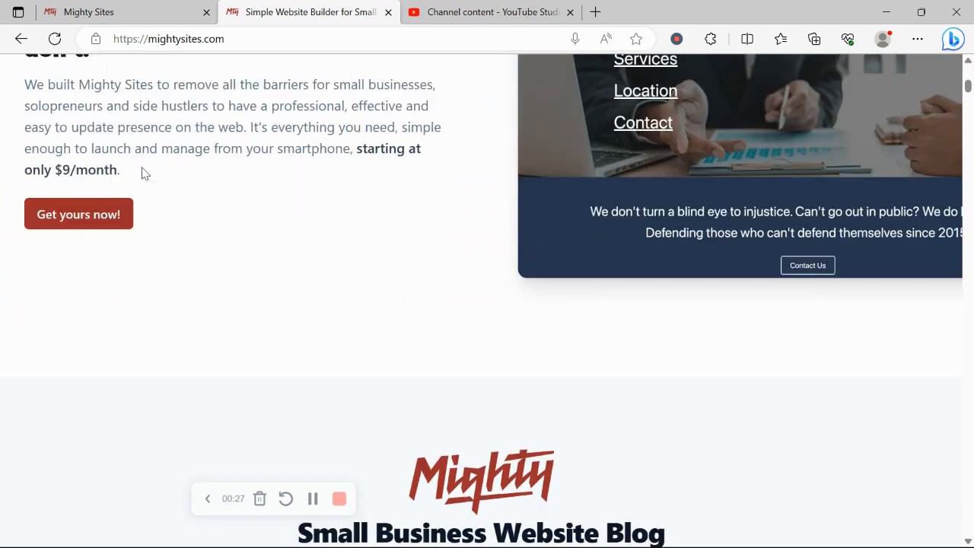
pyautogui.scroll(-5, 142, 171)
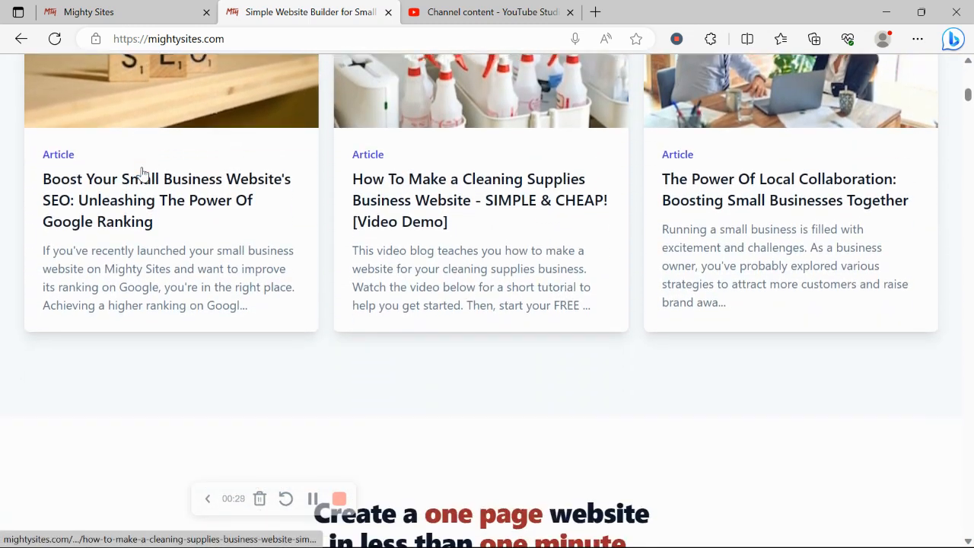
pyautogui.scroll(-2, 143, 174)
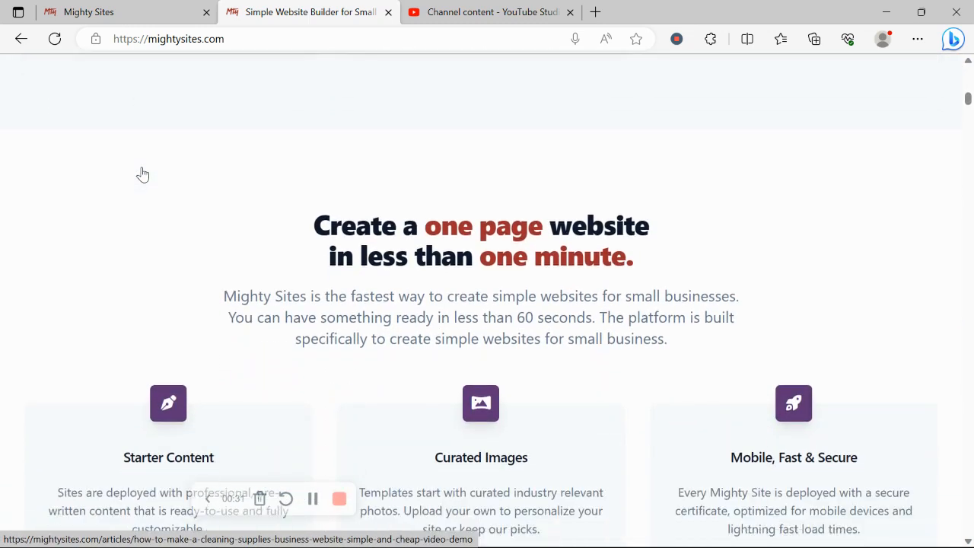
# Highlight the Instant templates heading, then switch to the app.mightysites.com site-creation tab
pyautogui.moveTo(315, 157); pyautogui.dragTo(706, 206)
pyautogui.click(241, 250)
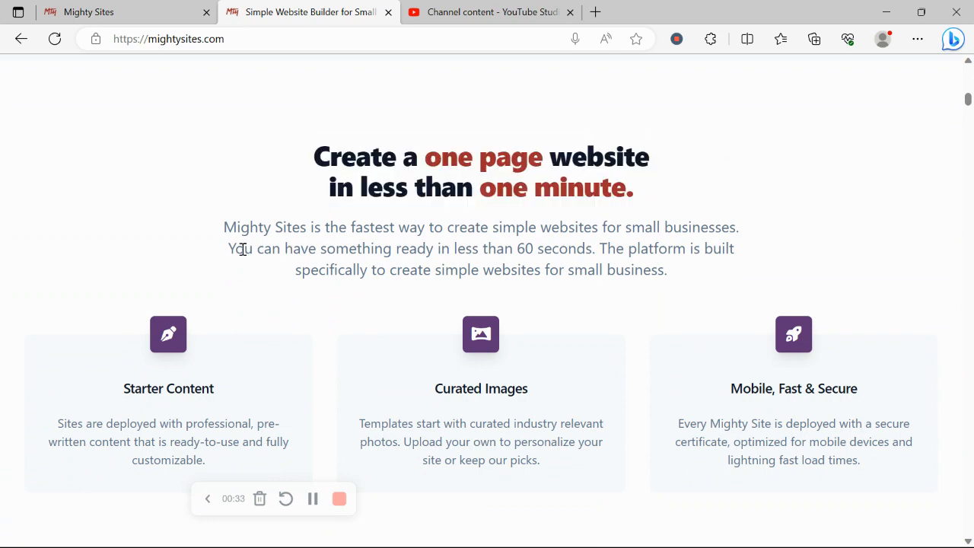
pyautogui.scroll(-4, 241, 254)
pyautogui.tripleClick(402, 304)
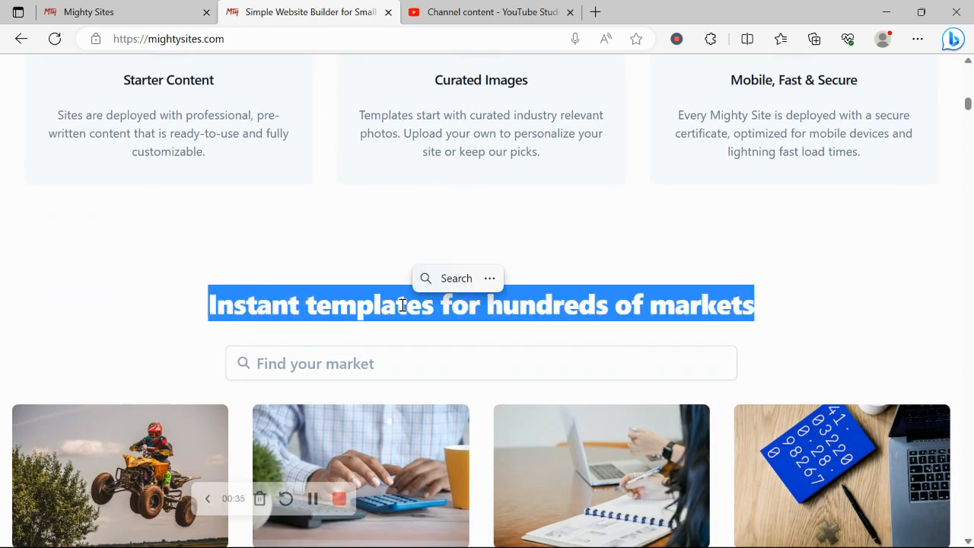
pyautogui.click(119, 229)
pyautogui.click(180, 8)
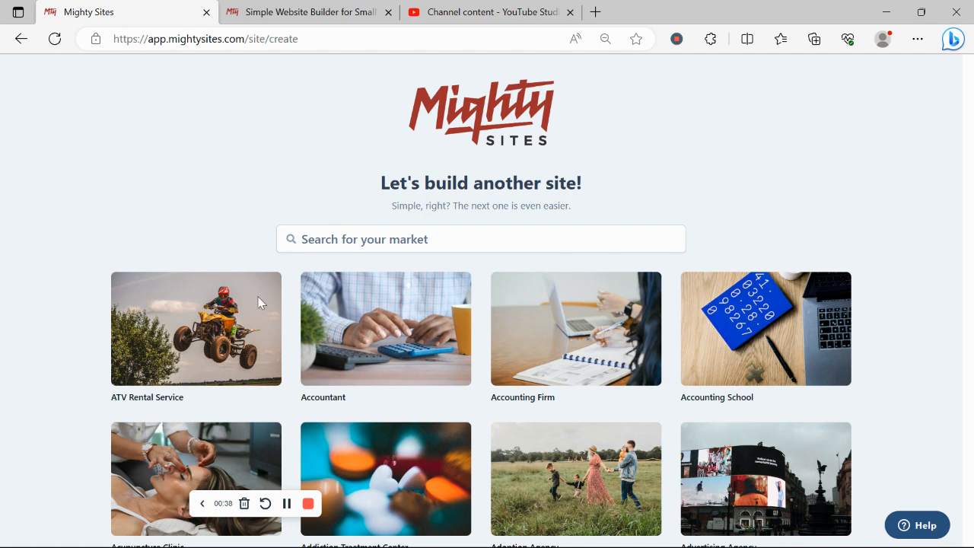
# Browse up and down the market template gallery
pyautogui.click(338, 239)
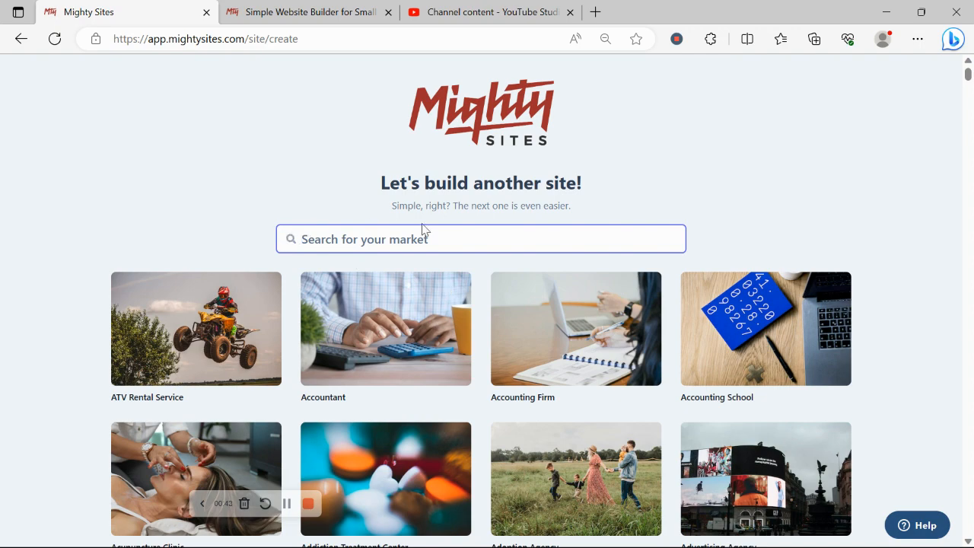
pyautogui.scroll(-5, 199, 157)
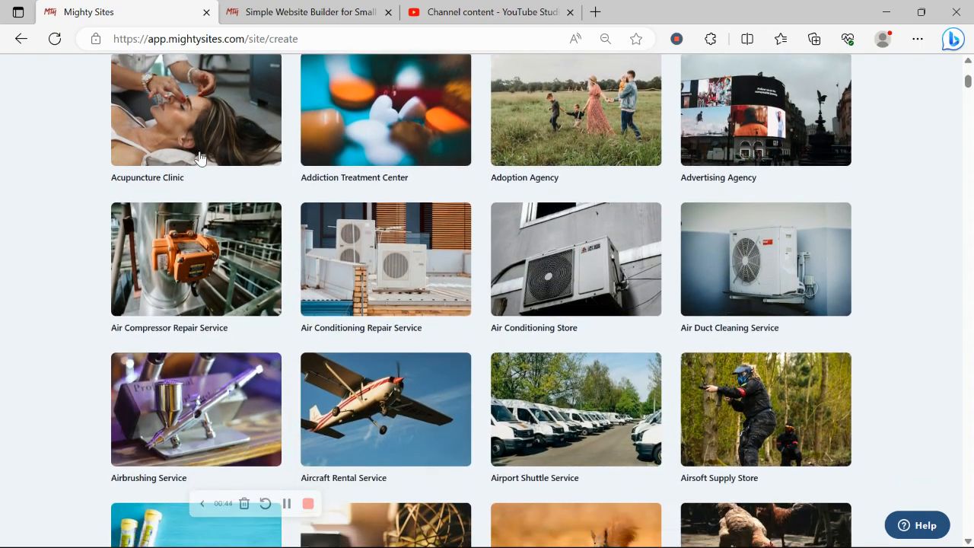
pyautogui.scroll(-9, 200, 156)
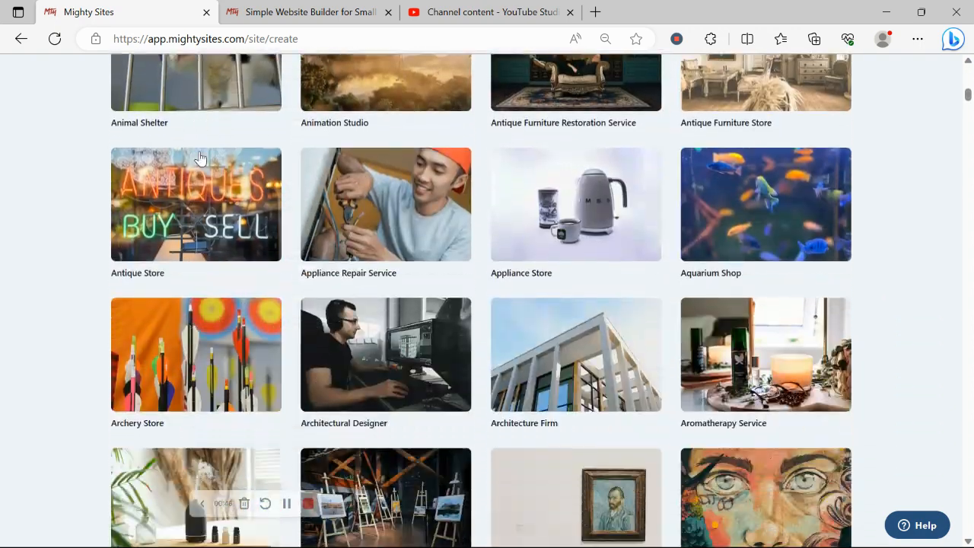
pyautogui.scroll(-1, 199, 157)
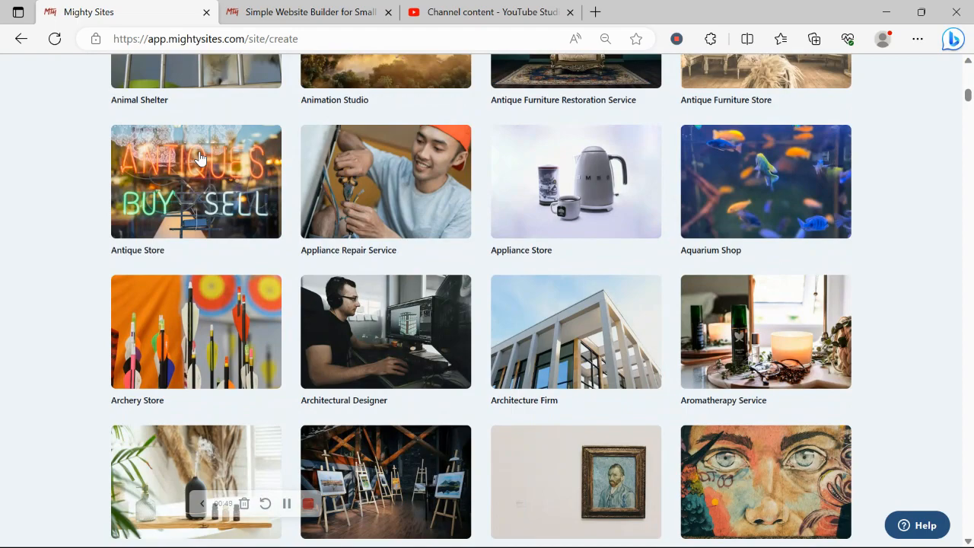
pyautogui.scroll(-6, 199, 156)
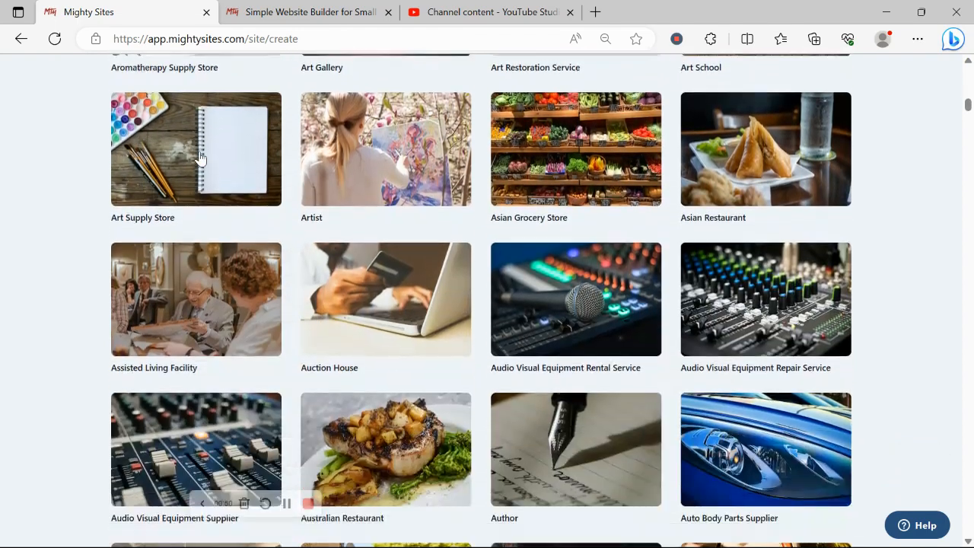
pyautogui.scroll(-5, 199, 157)
pyautogui.scroll(3, 200, 156)
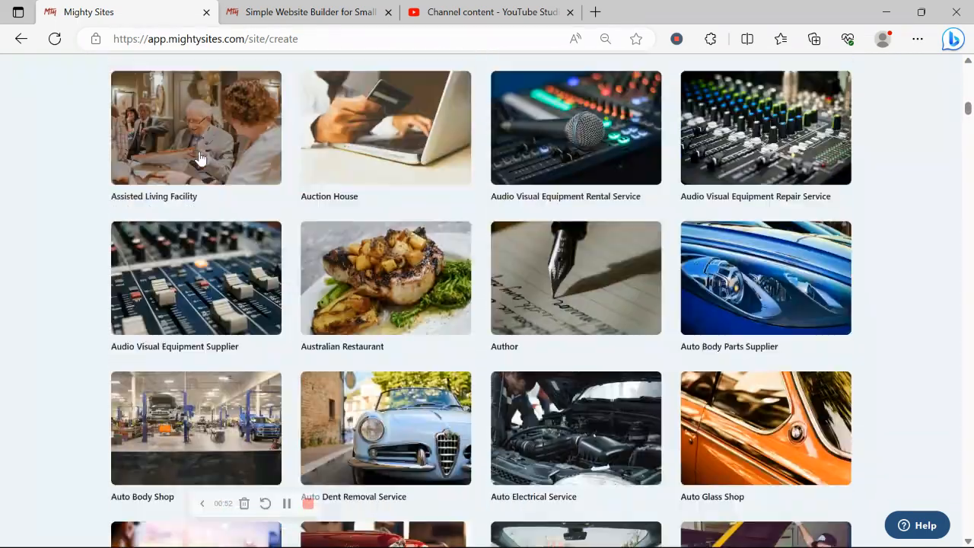
pyautogui.scroll(14, 200, 158)
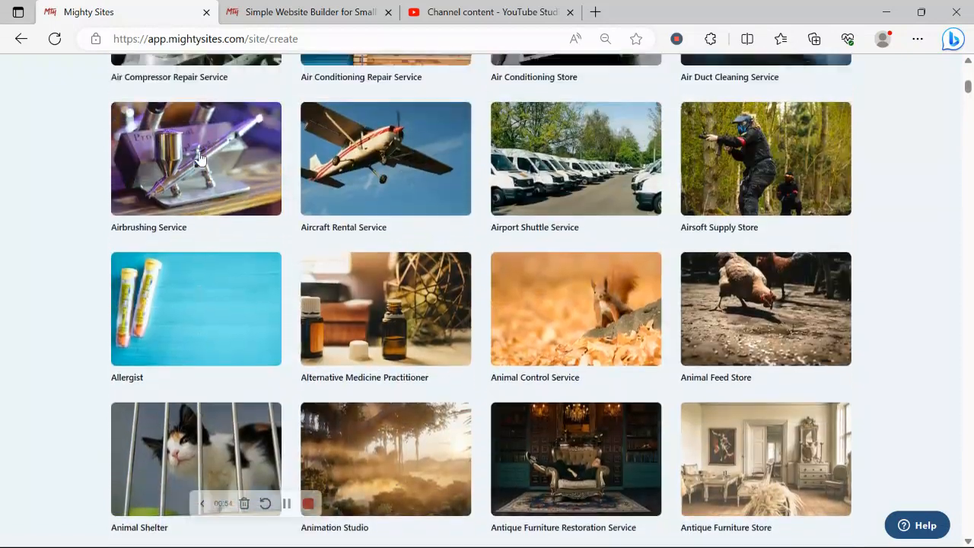
pyautogui.scroll(7, 199, 157)
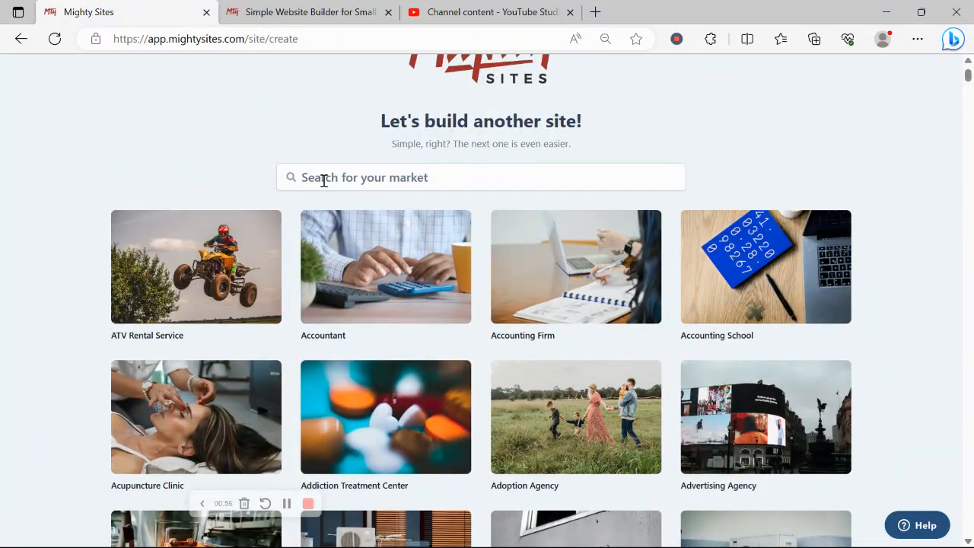
# Search the markets for 'bak' and choose Bakery Equipment Supplier
pyautogui.click(323, 180)
pyautogui.write('bak')
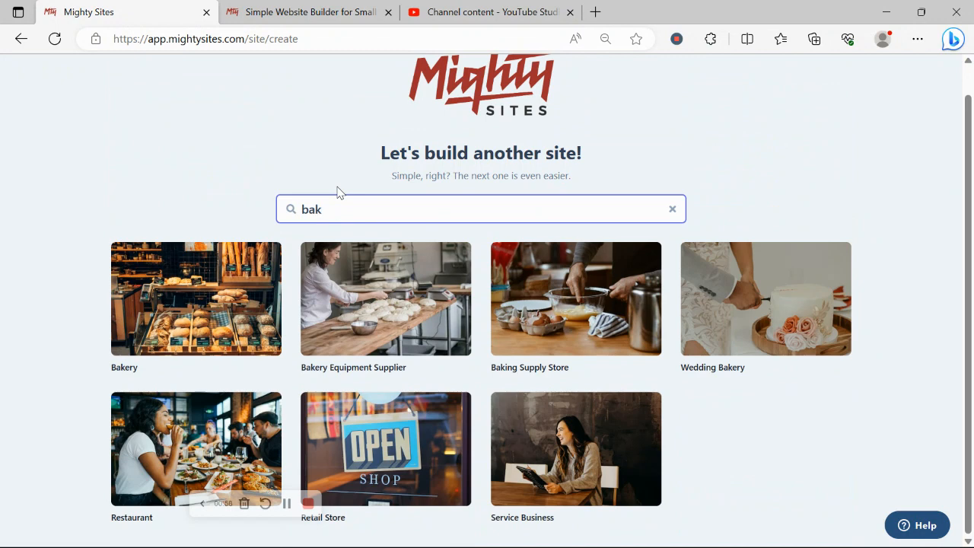
pyautogui.click(357, 317)
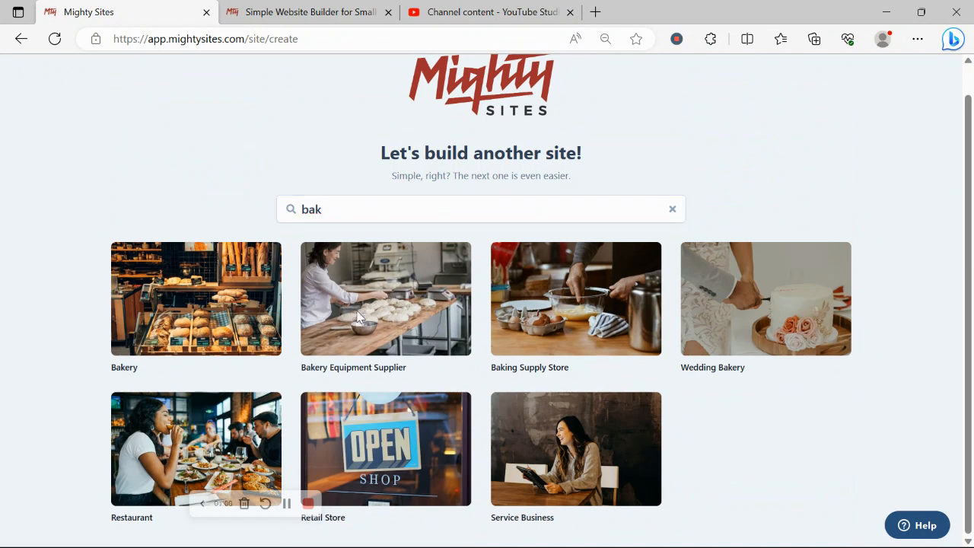
# Enter the bakery equipment company name, accepting the saved suggestion
pyautogui.press('capslock')
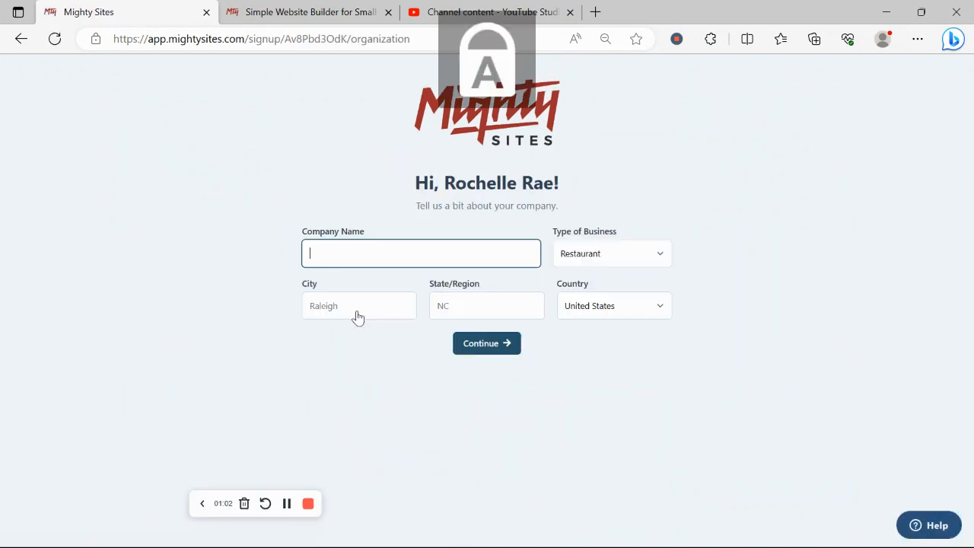
pyautogui.write('R')
pyautogui.press('capslock')
pyautogui.write('och')
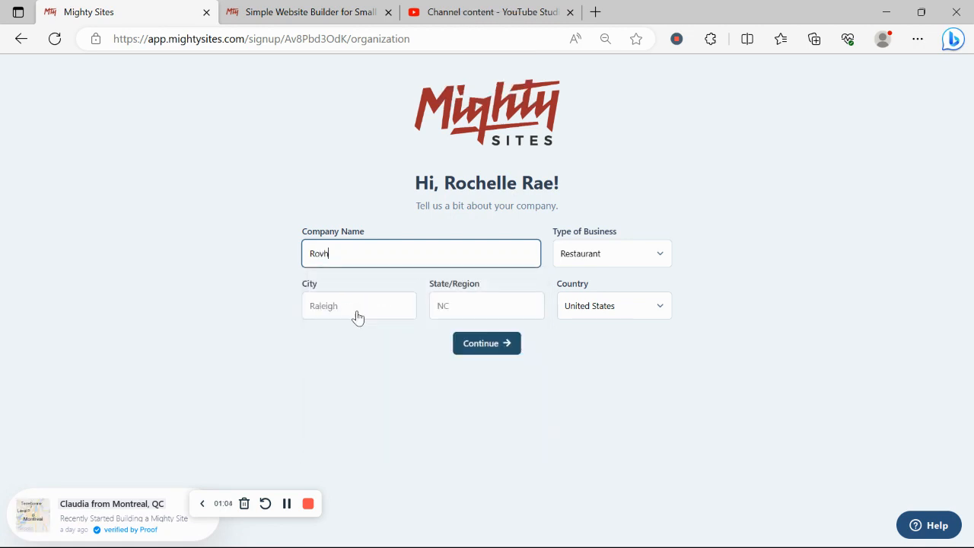
pyautogui.write('e')
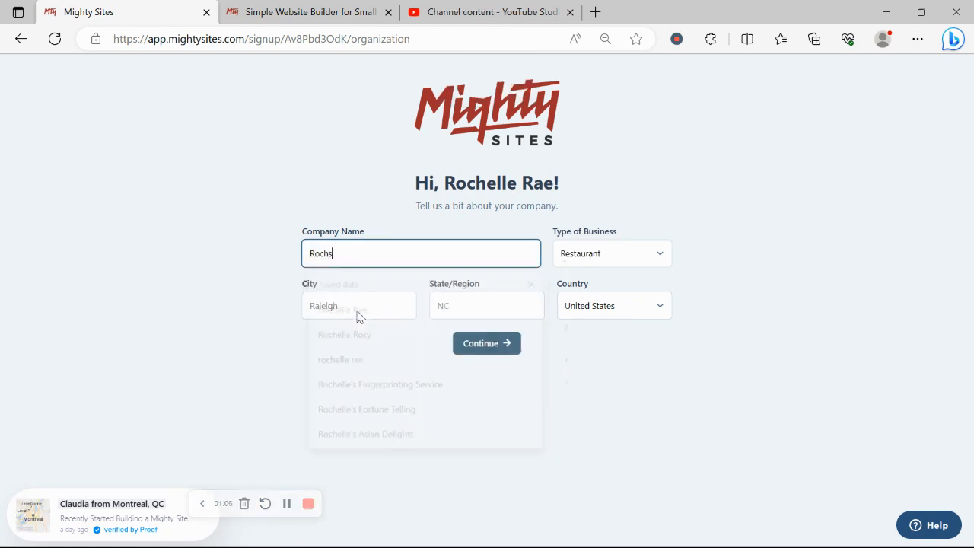
pyautogui.write("lle'")
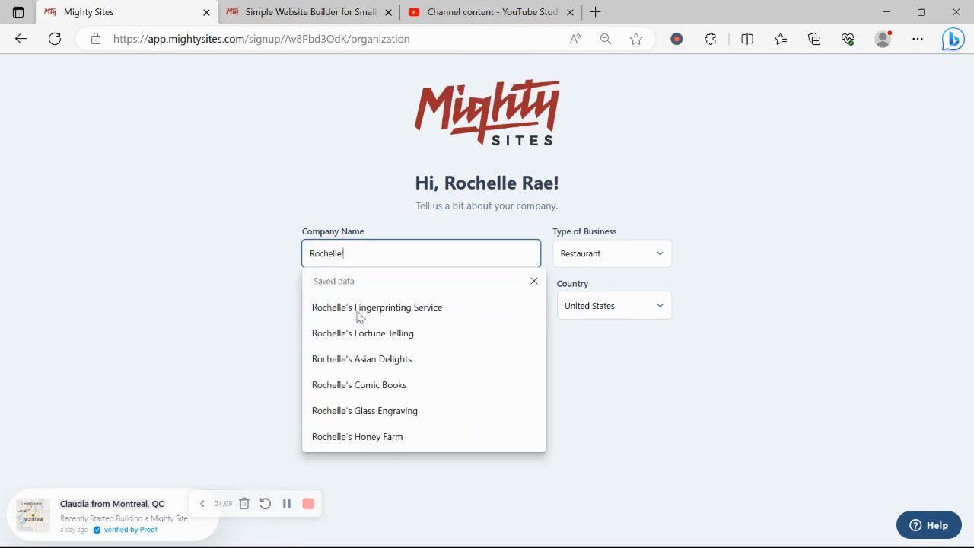
pyautogui.write('s Ba')
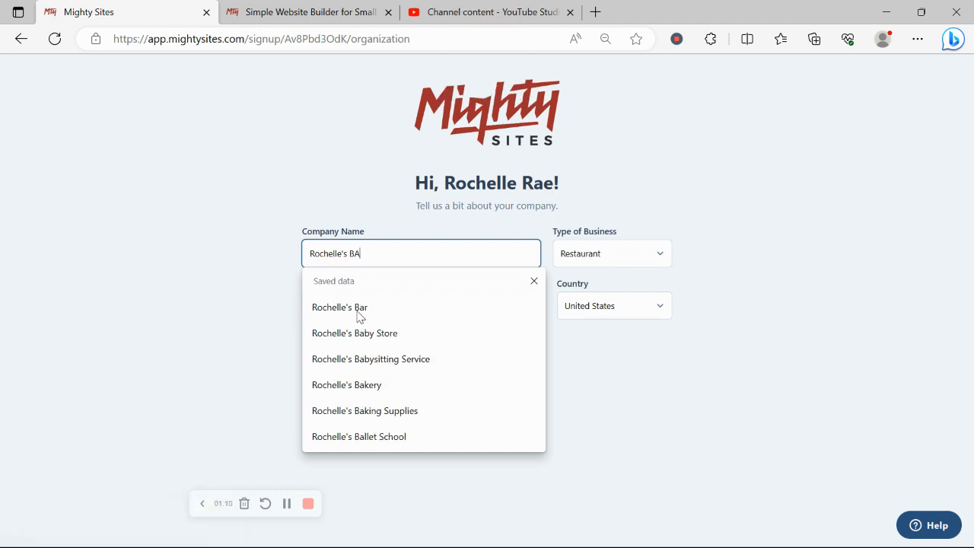
pyautogui.write('ke')
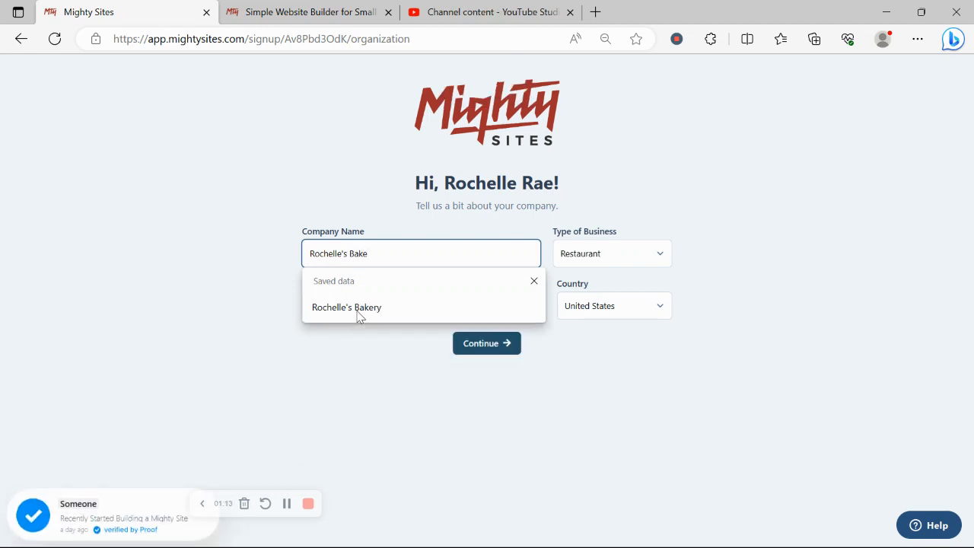
pyautogui.click(359, 308)
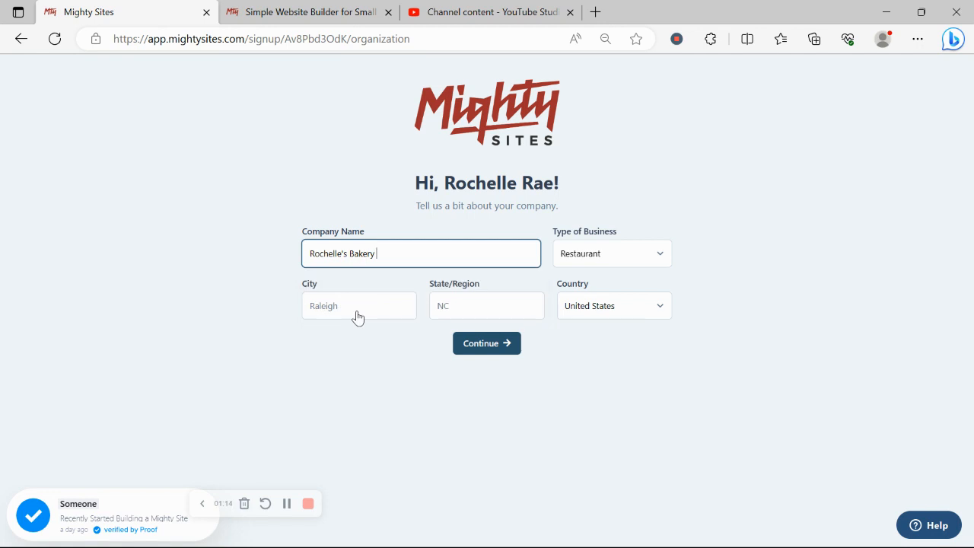
pyautogui.press('capslock')
pyautogui.write('E')
pyautogui.press('capslock')
pyautogui.write('quipment')
# Set the city to Denver and the state to Colorado
pyautogui.click(360, 309)
pyautogui.press('capslock')
pyautogui.write('D')
pyautogui.press('capslock')
pyautogui.write('e')
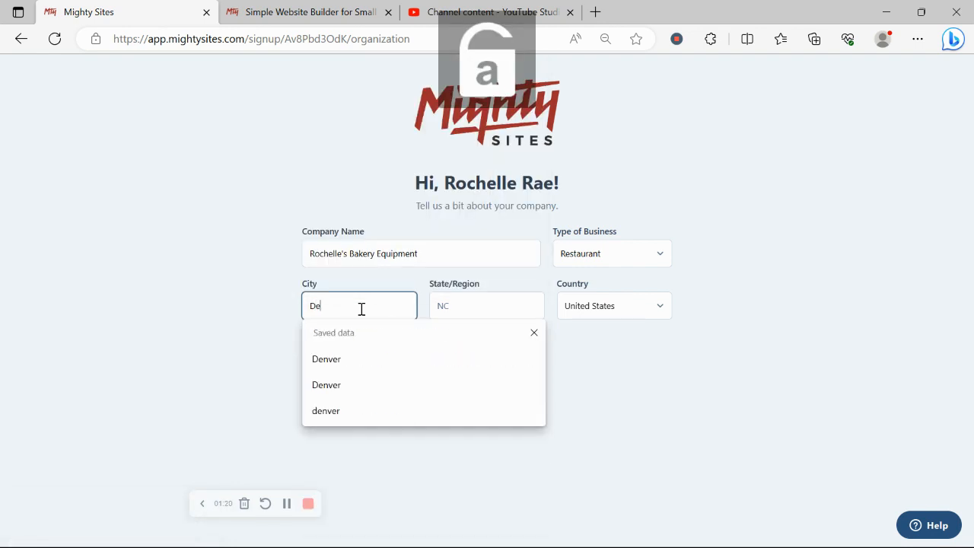
pyautogui.write('nver')
pyautogui.click(452, 305)
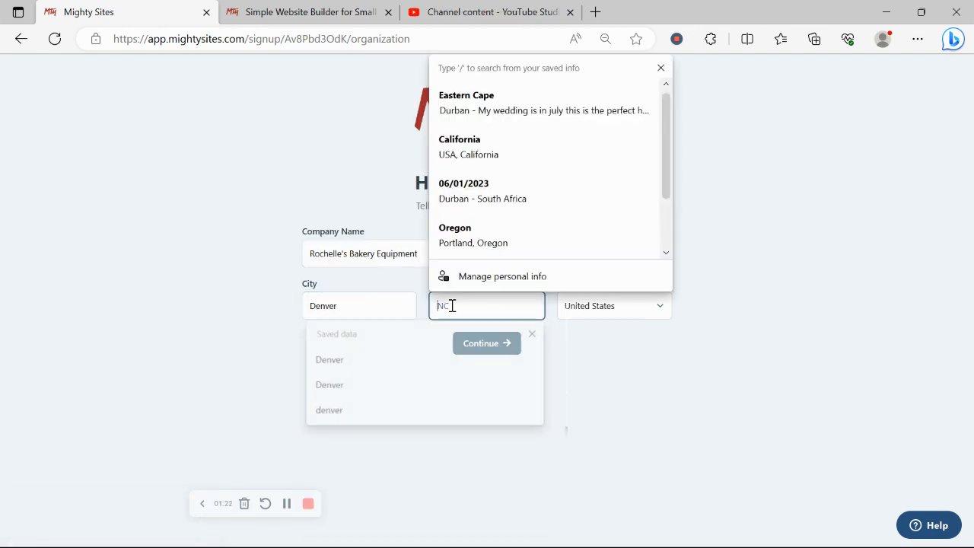
pyautogui.press('capslock')
pyautogui.write('C')
pyautogui.press('capslock')
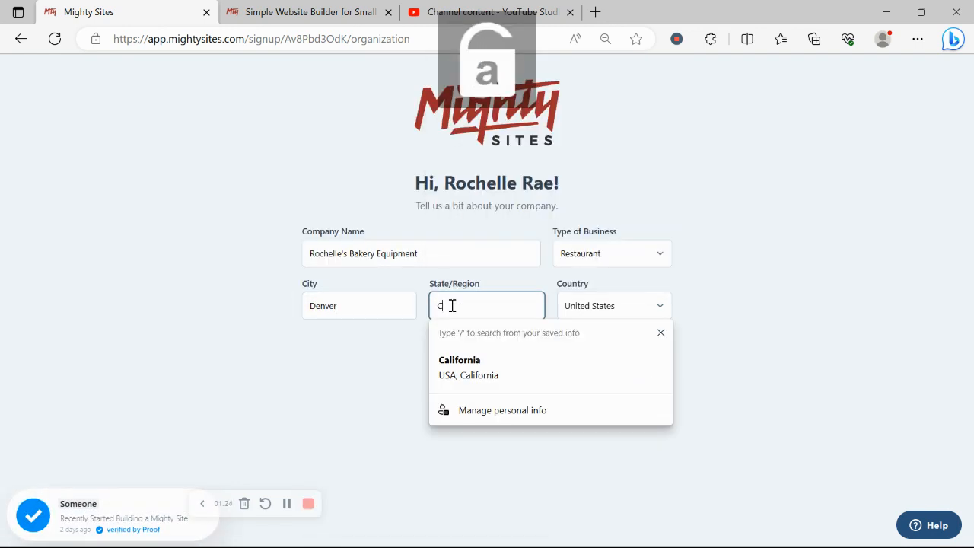
pyautogui.write('olorado')
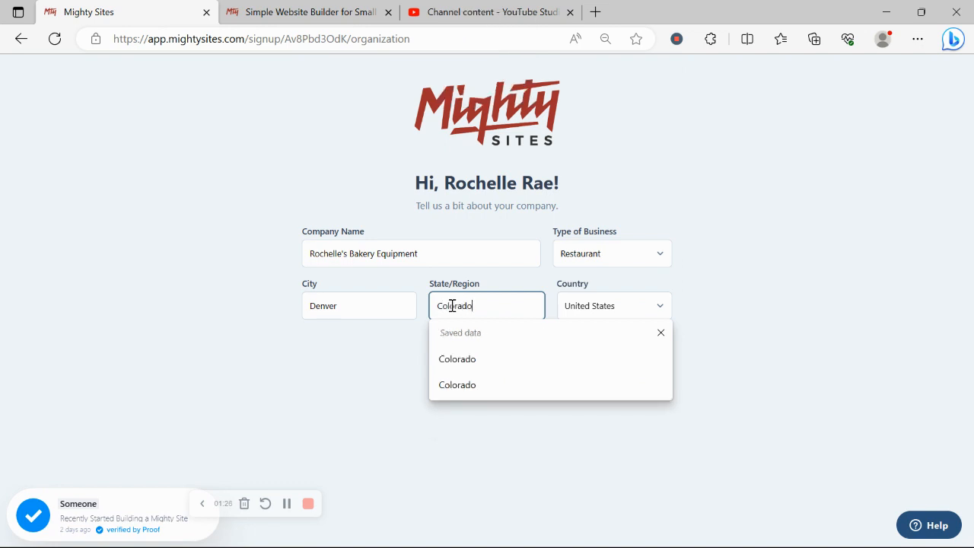
# Set Type of Business to Service and continue to build the site
pyautogui.click(590, 257)
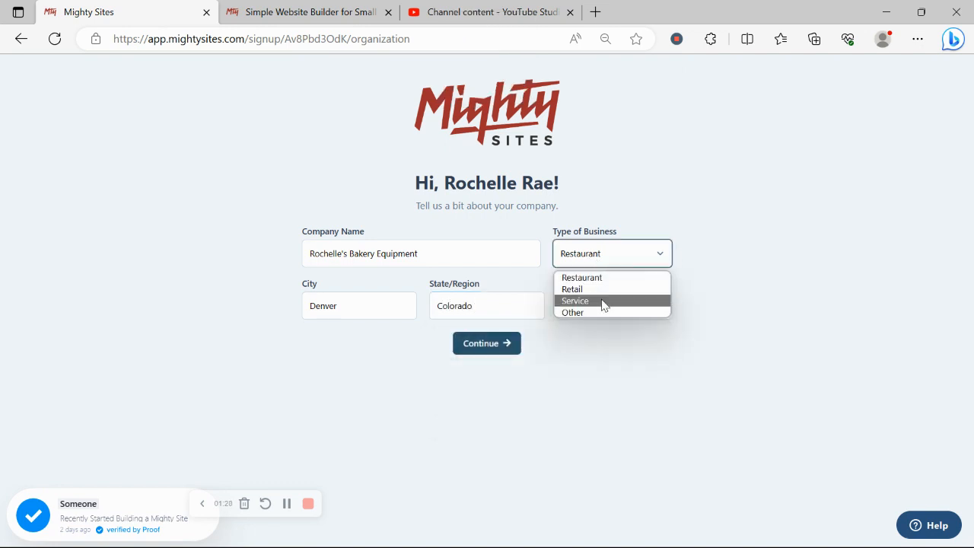
pyautogui.click(604, 305)
pyautogui.click(507, 343)
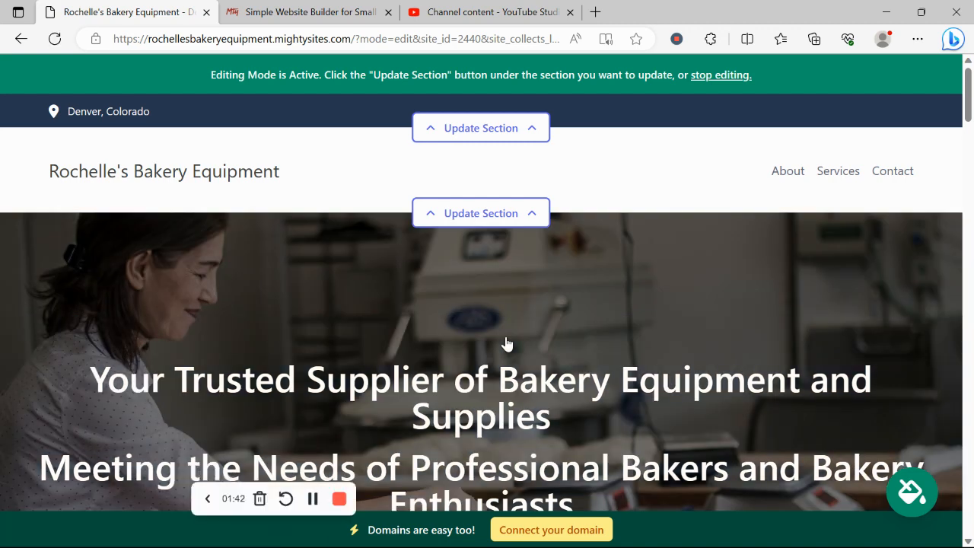
pyautogui.scroll(-9, 507, 343)
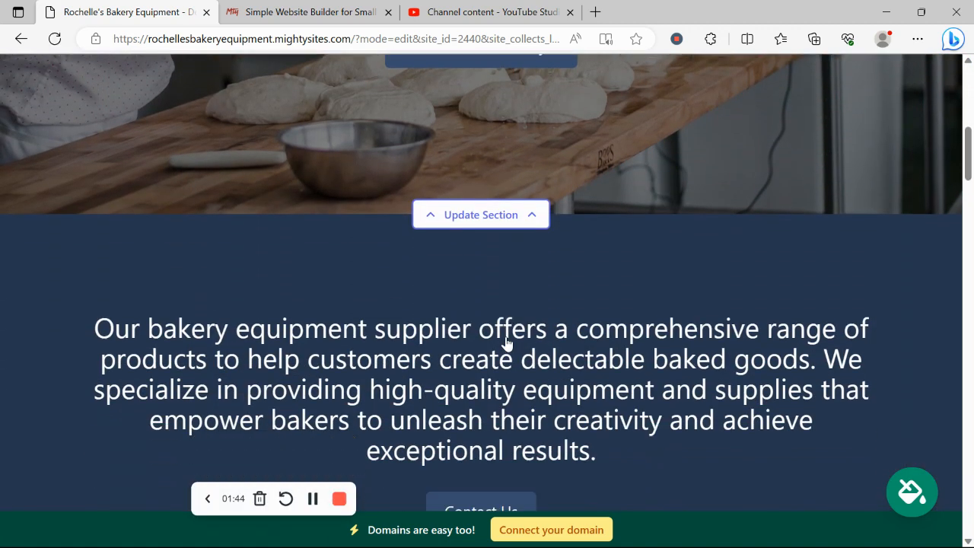
pyautogui.scroll(-8, 506, 343)
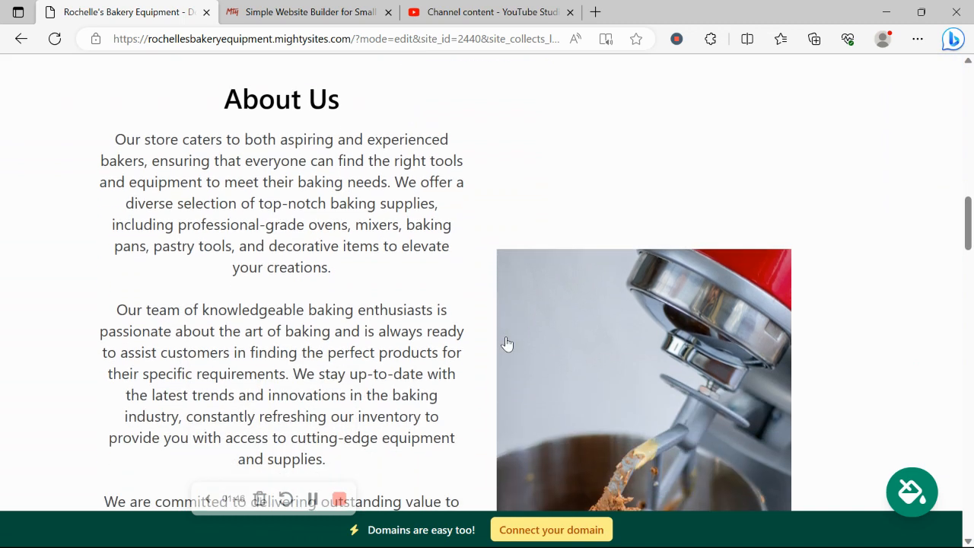
pyautogui.moveTo(116, 134); pyautogui.dragTo(430, 416)
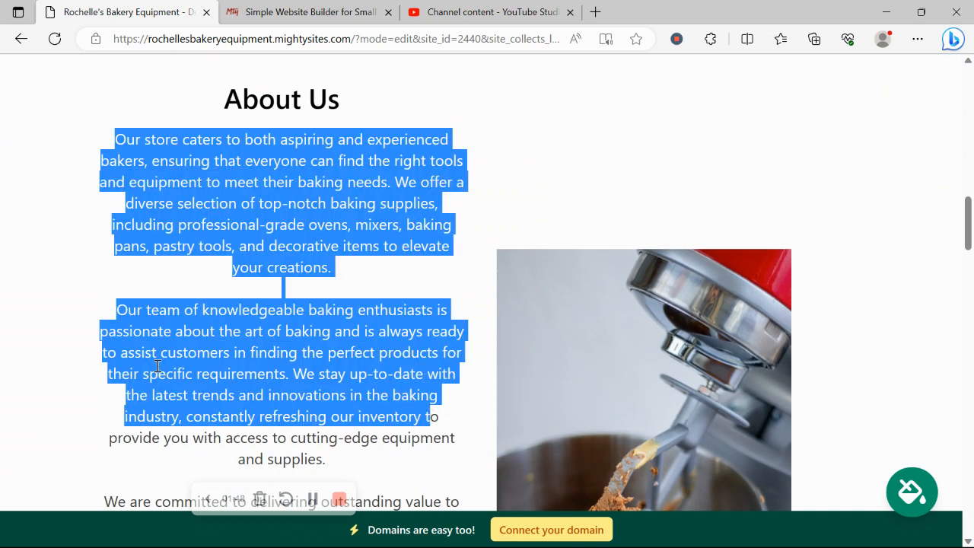
pyautogui.scroll(-3, 157, 366)
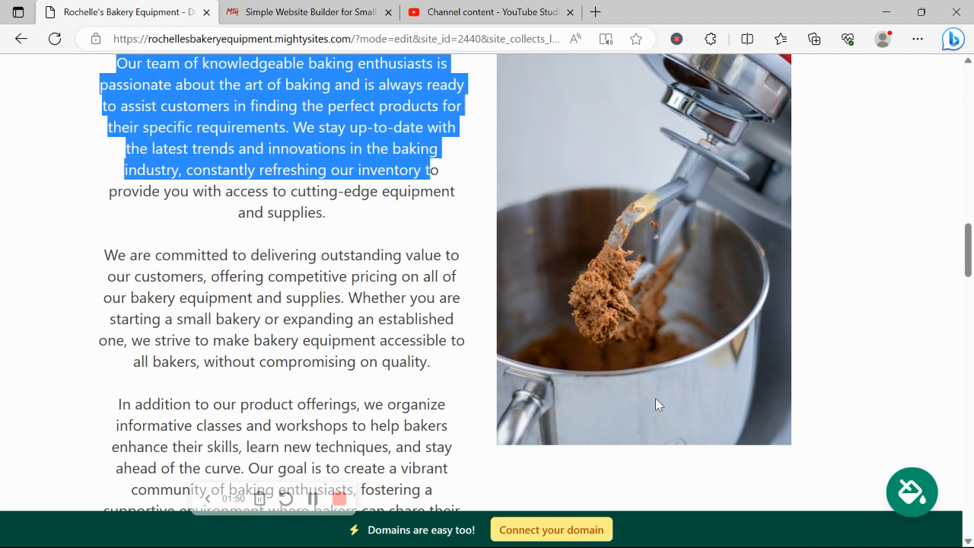
pyautogui.click(342, 282)
pyautogui.scroll(-5, 342, 283)
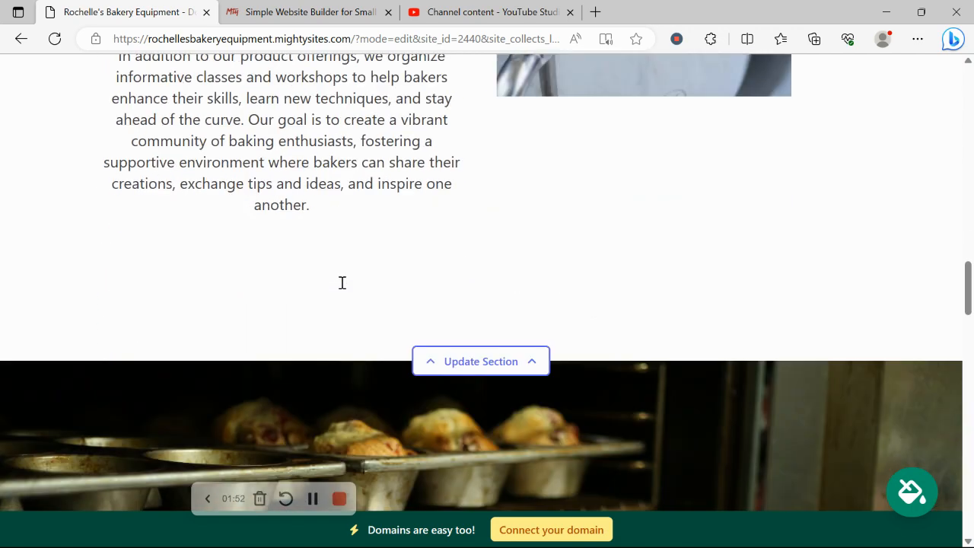
pyautogui.scroll(-5, 341, 283)
pyautogui.scroll(-1, 353, 215)
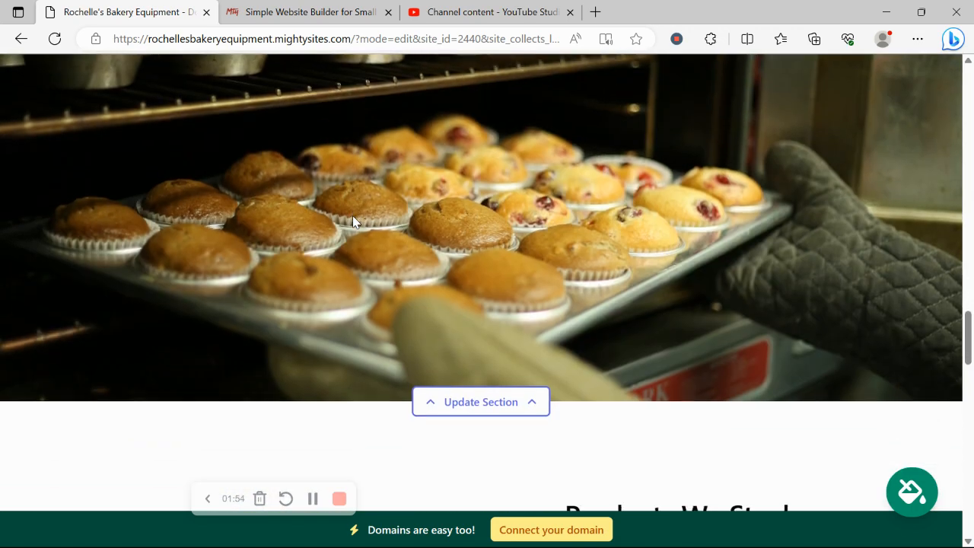
pyautogui.scroll(-6, 353, 215)
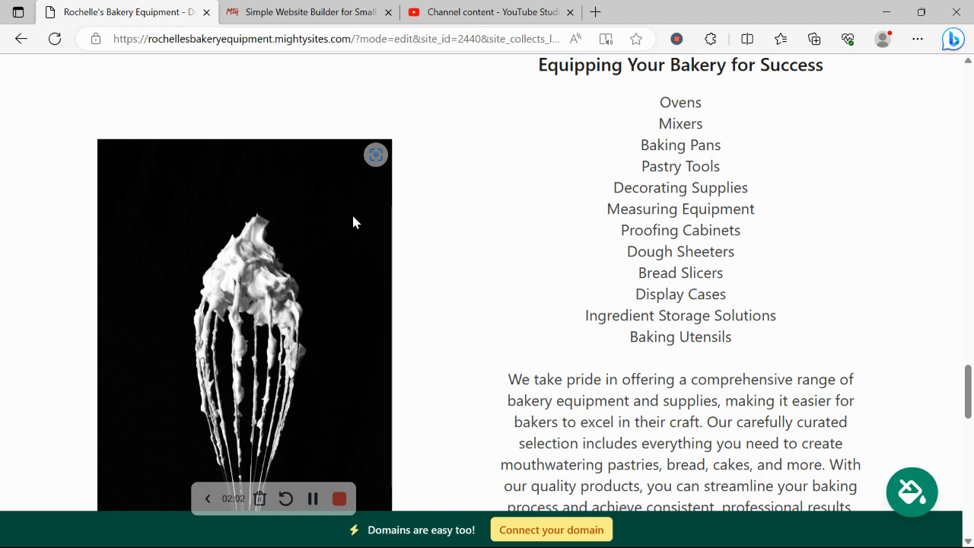
pyautogui.scroll(-2, 352, 222)
pyautogui.scroll(-4, 353, 222)
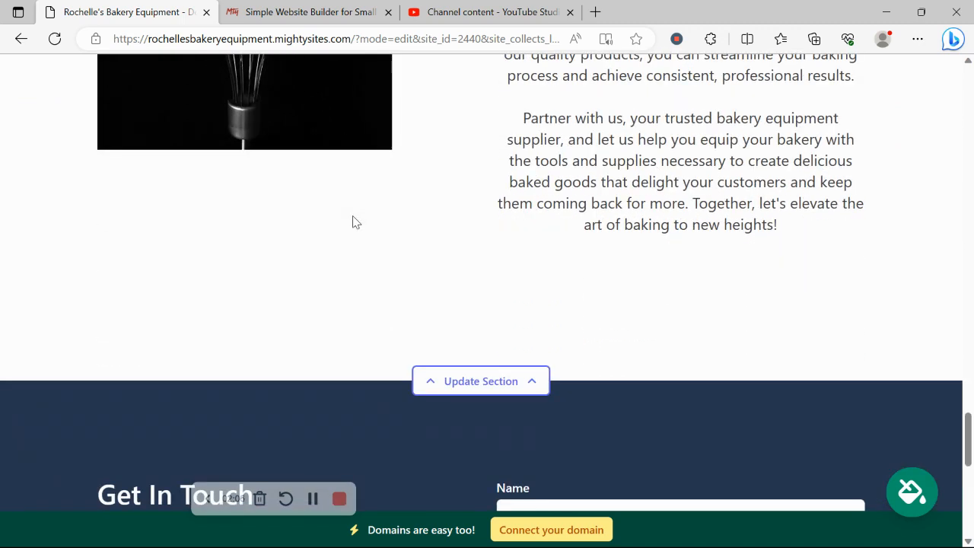
pyautogui.scroll(-6, 353, 222)
pyautogui.scroll(1, 353, 222)
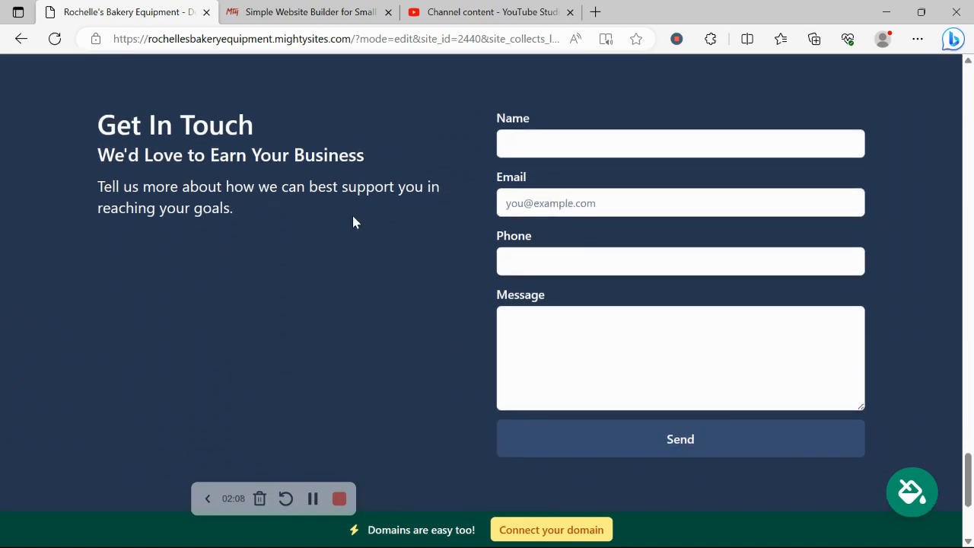
pyautogui.scroll(5, 353, 222)
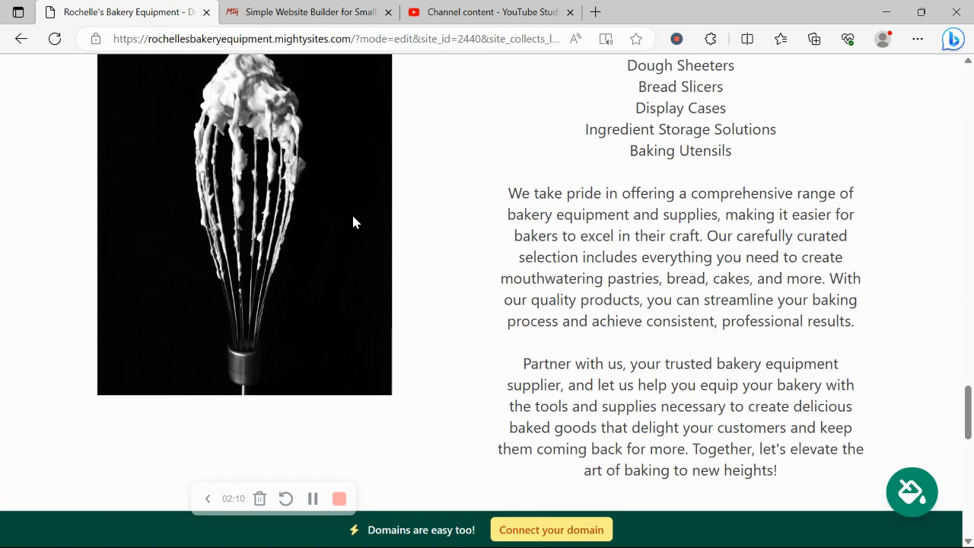
pyautogui.scroll(10, 352, 221)
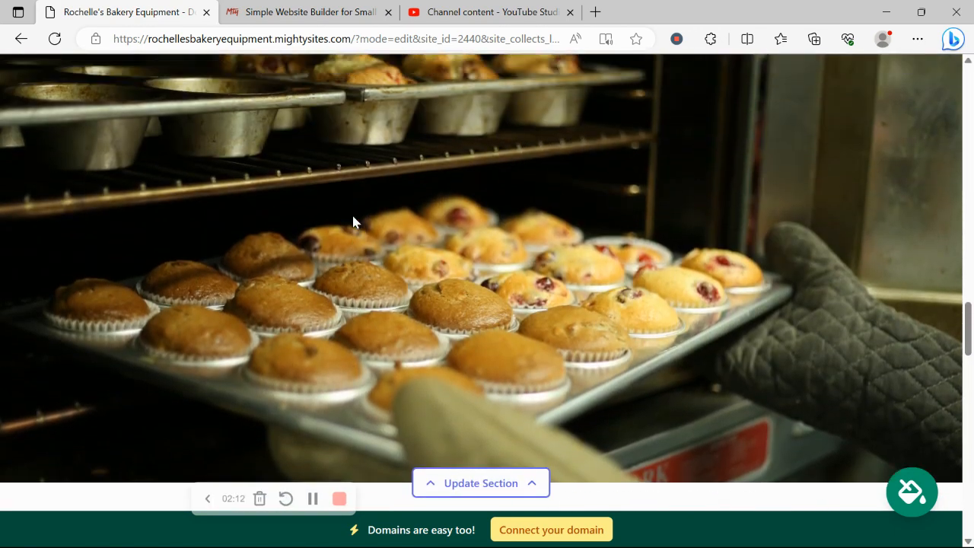
pyautogui.scroll(10, 352, 221)
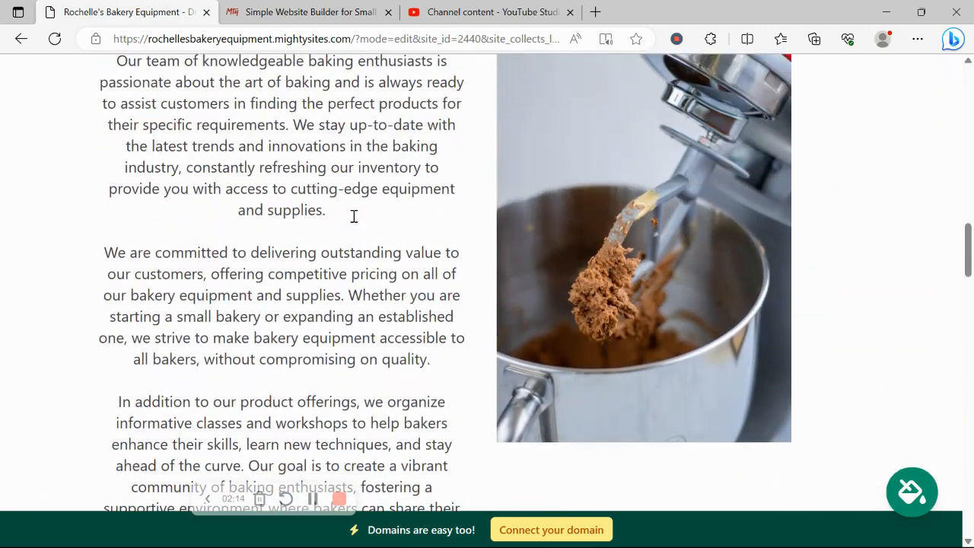
pyautogui.scroll(12, 352, 219)
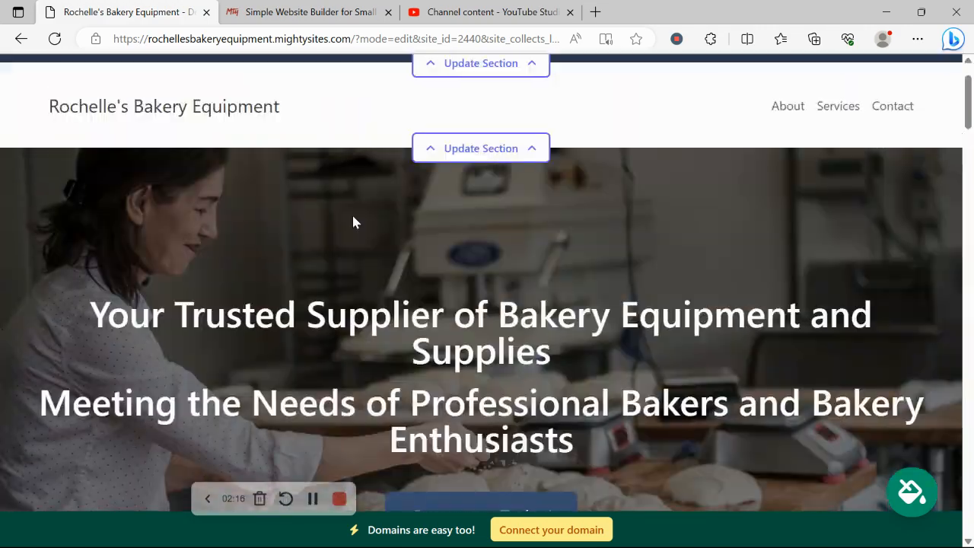
pyautogui.scroll(2, 352, 221)
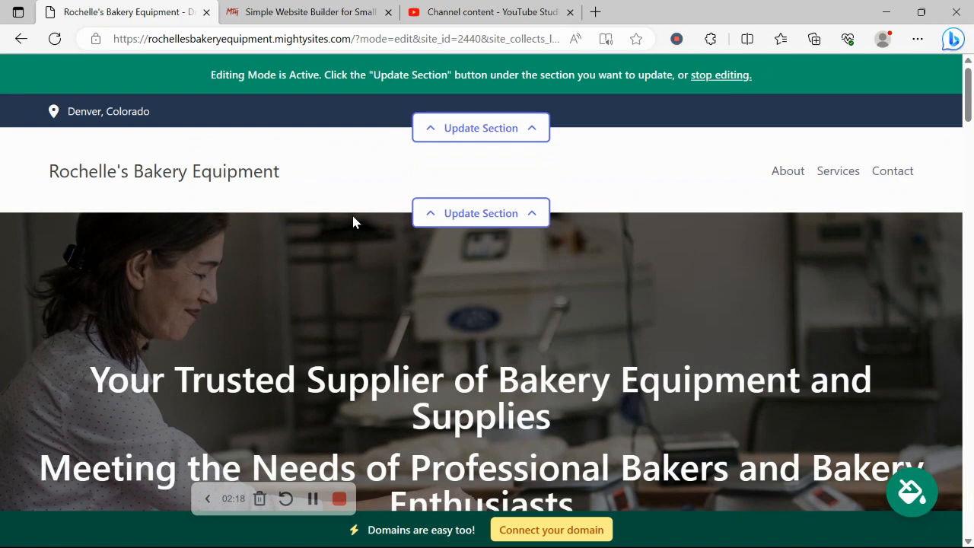
# Enter the organisation email, show it on the site, and add the business phone number
pyautogui.click(522, 133)
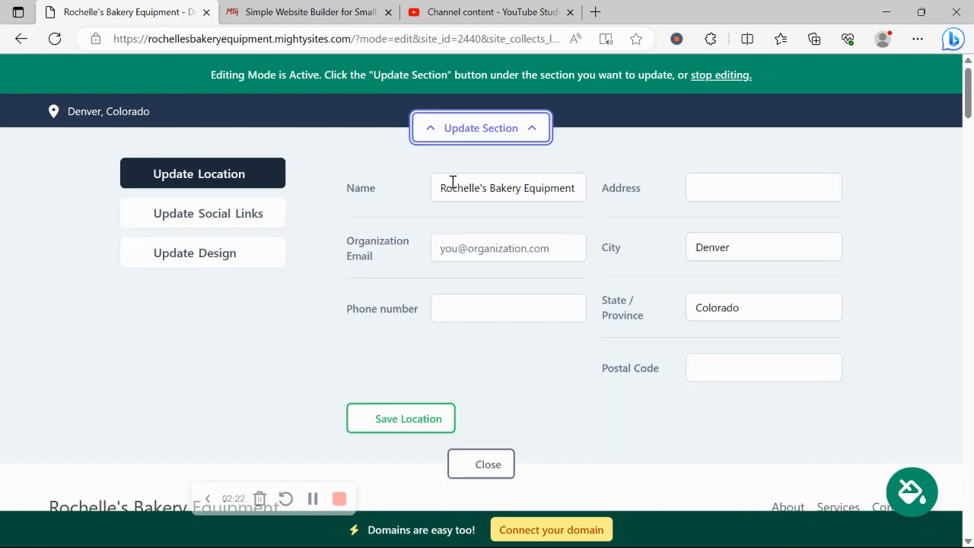
pyautogui.click(507, 247)
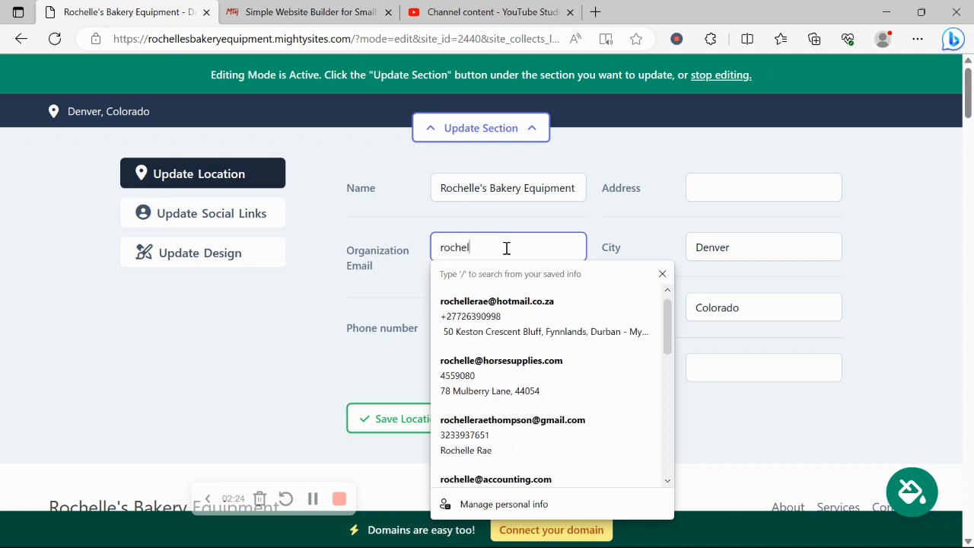
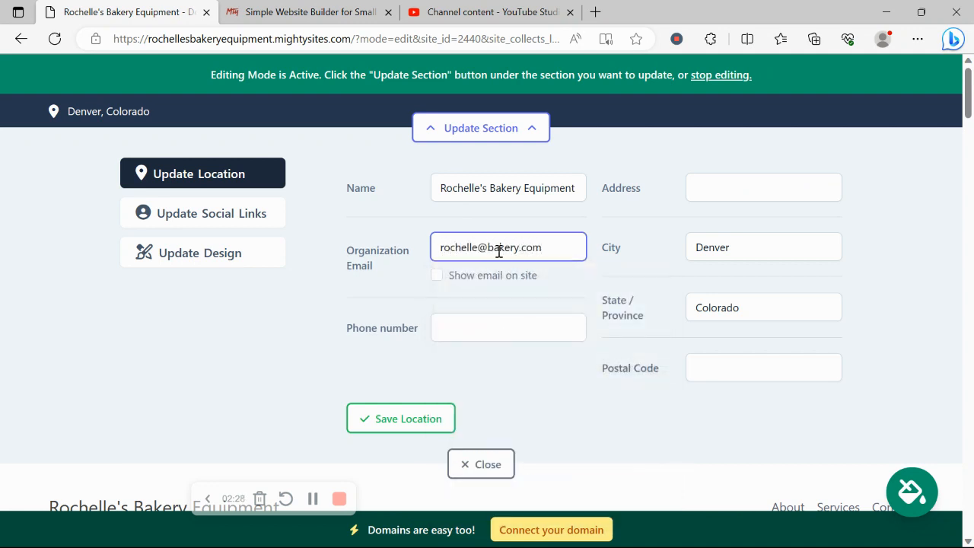
pyautogui.click(436, 274)
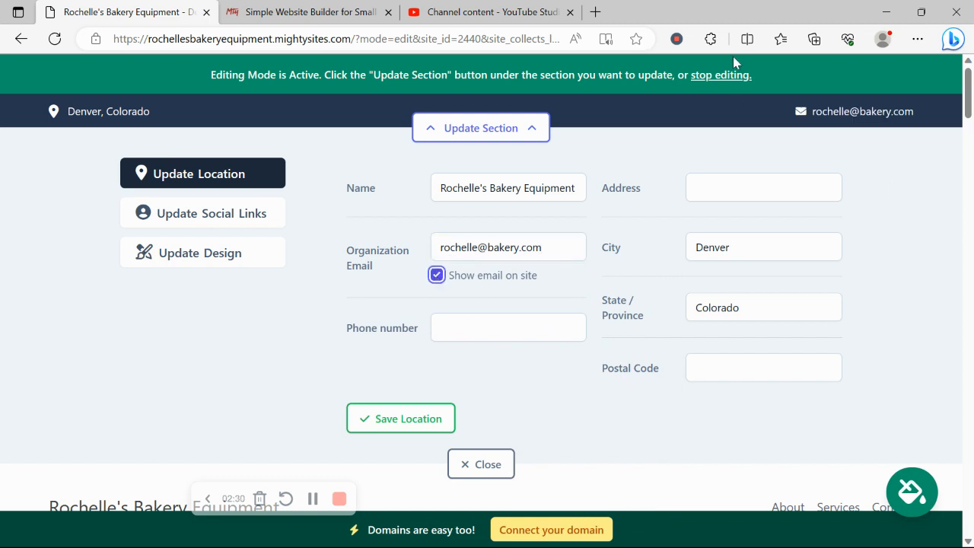
pyautogui.click(516, 328)
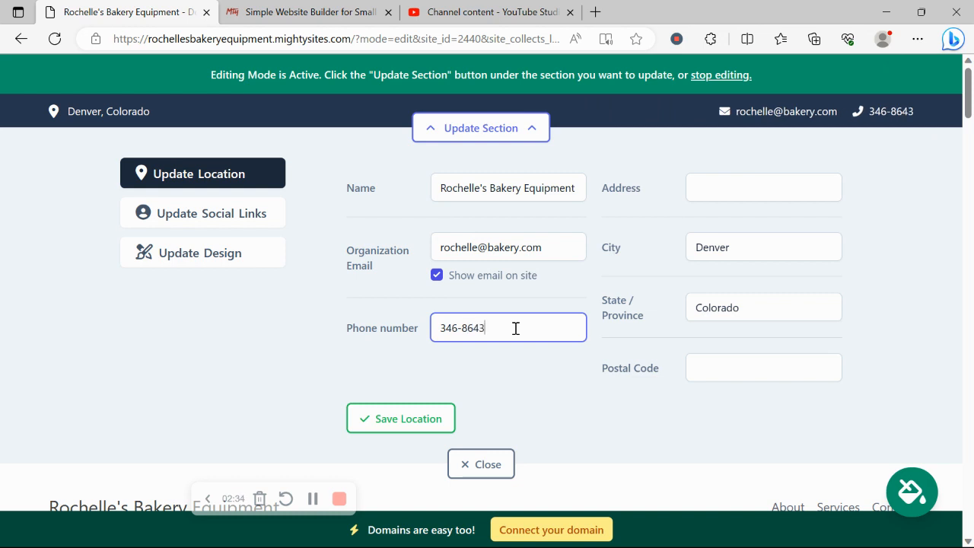
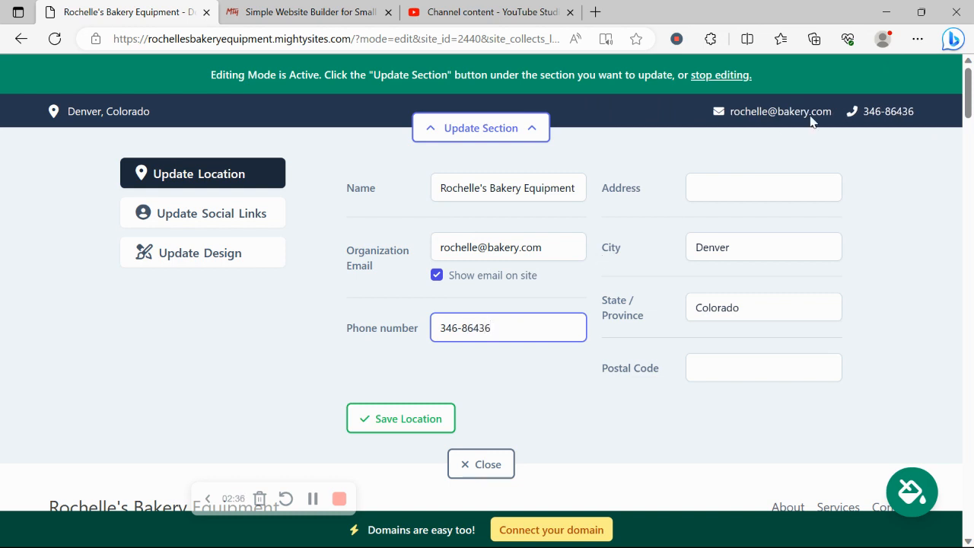
# Fill the street address and postal code from an autofill suggestion and save the location
pyautogui.click(763, 190)
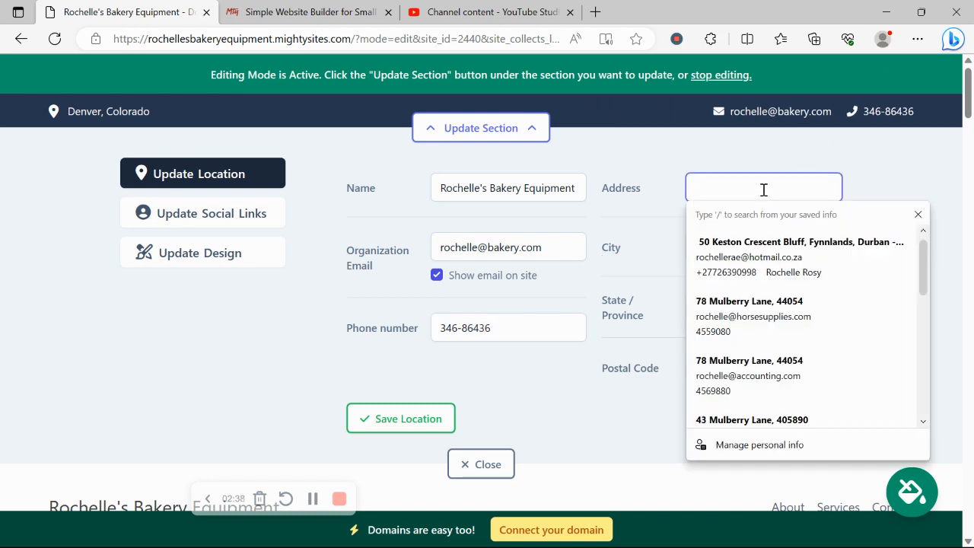
pyautogui.write('324')
pyautogui.press('BackSpace')
pyautogui.press('BackSpace')
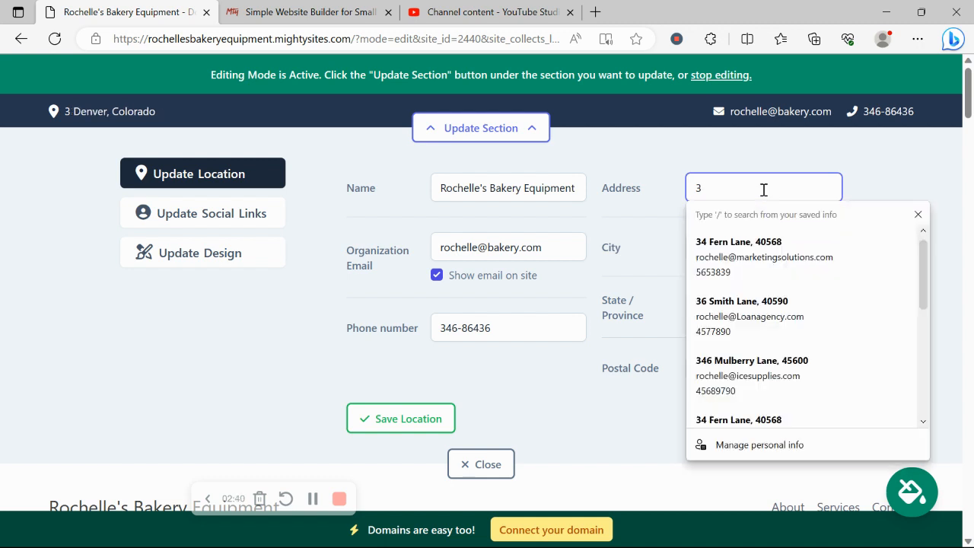
pyautogui.write('5')
pyautogui.press('BackSpace')
pyautogui.press('Down')
pyautogui.press('Down')
pyautogui.press('Return')
pyautogui.click(402, 419)
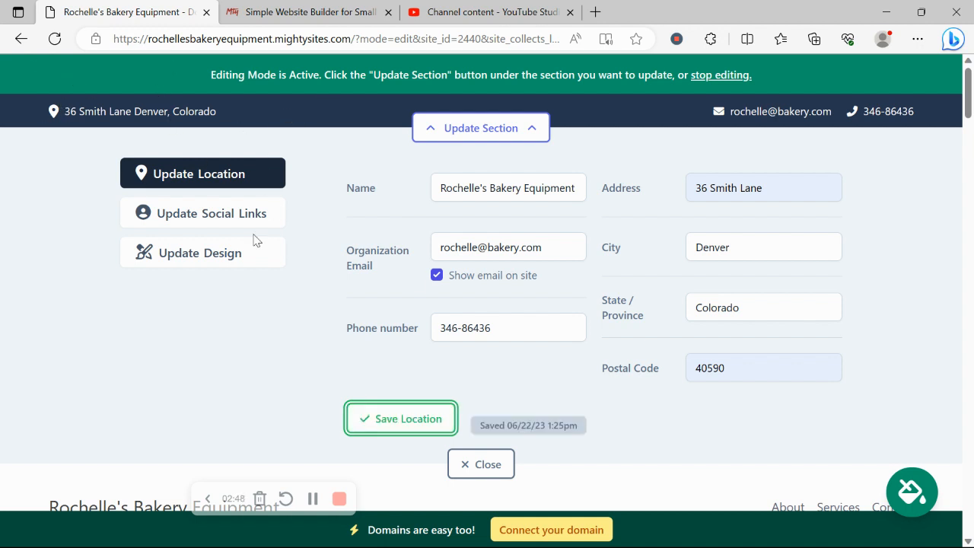
pyautogui.click(228, 216)
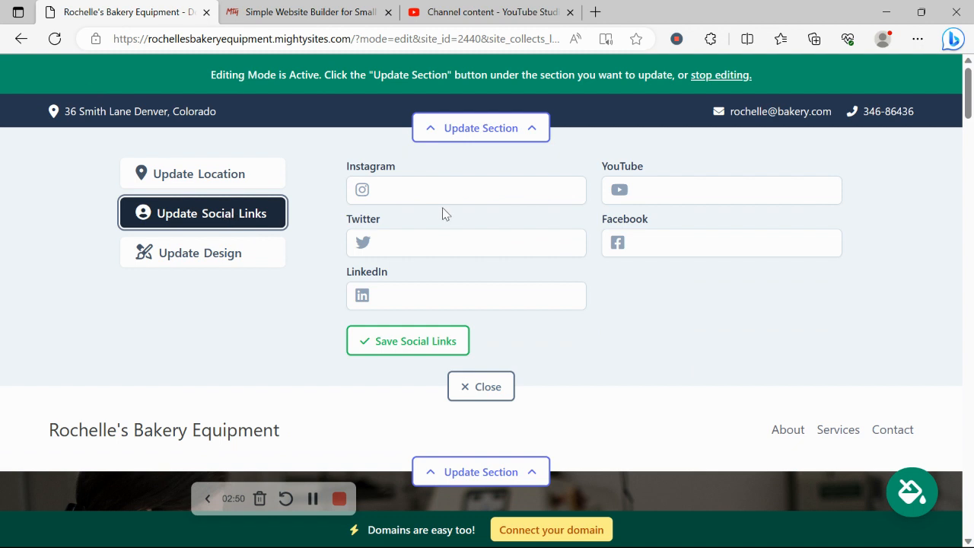
# Add the Instagram handle to the social links and save them
pyautogui.click(437, 185)
pyautogui.write('mightysites')
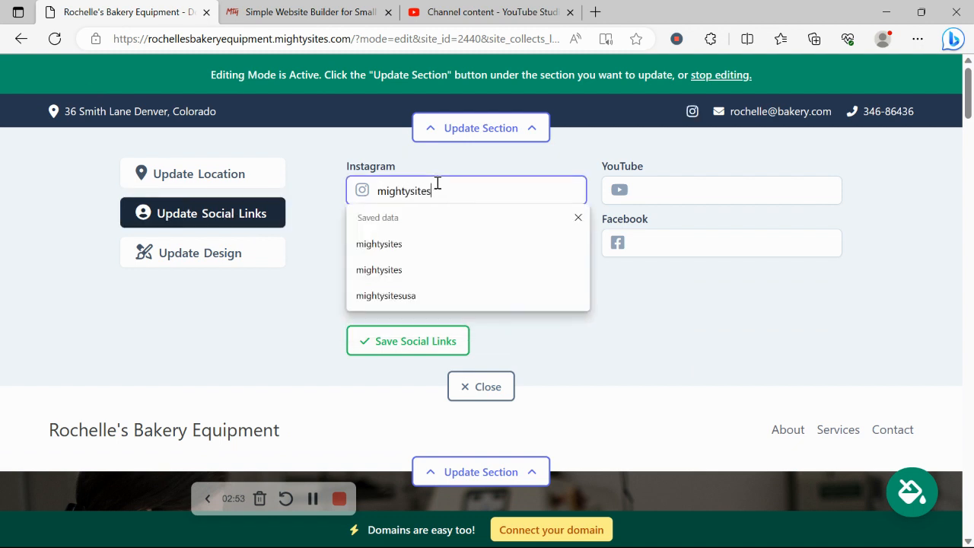
pyautogui.click(239, 299)
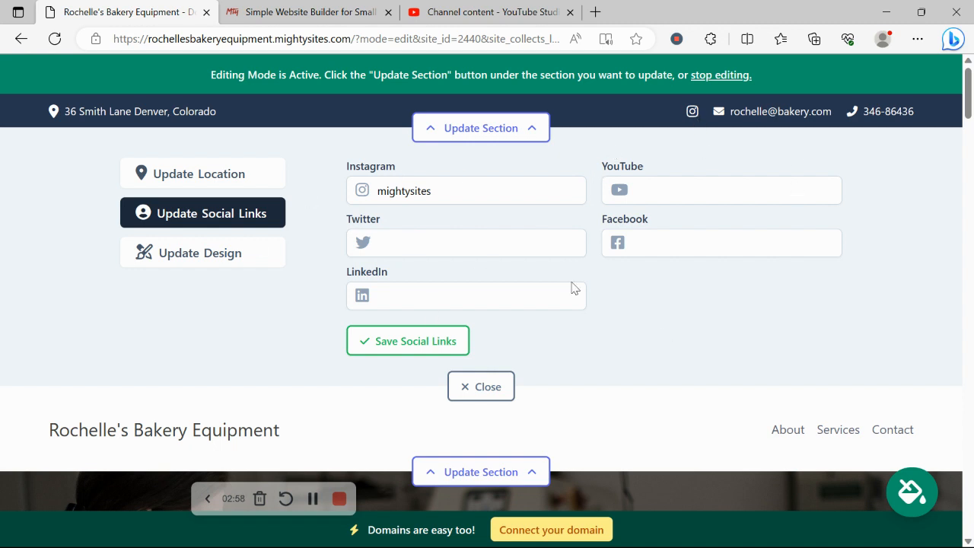
pyautogui.click(435, 342)
pyautogui.click(486, 386)
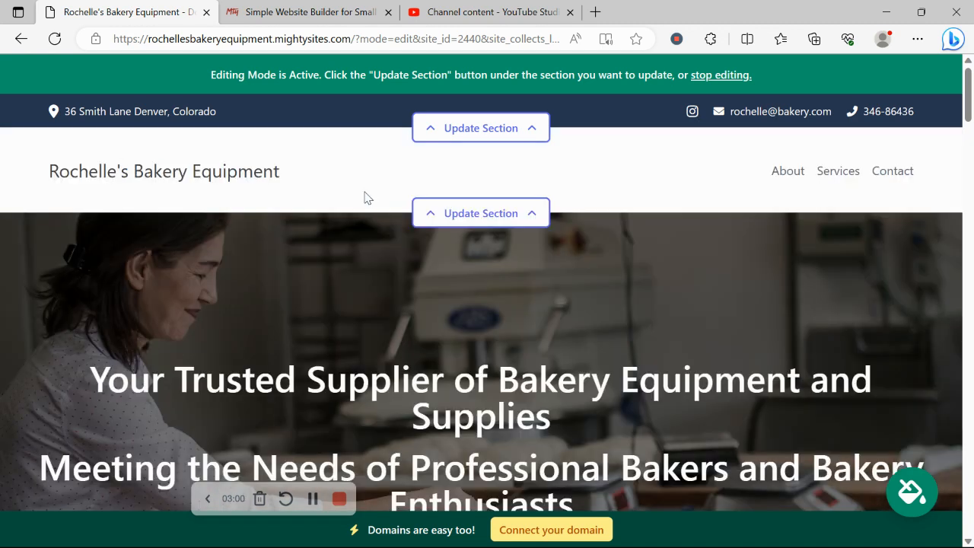
# Start a header logo update and bring up the file picker
pyautogui.click(456, 213)
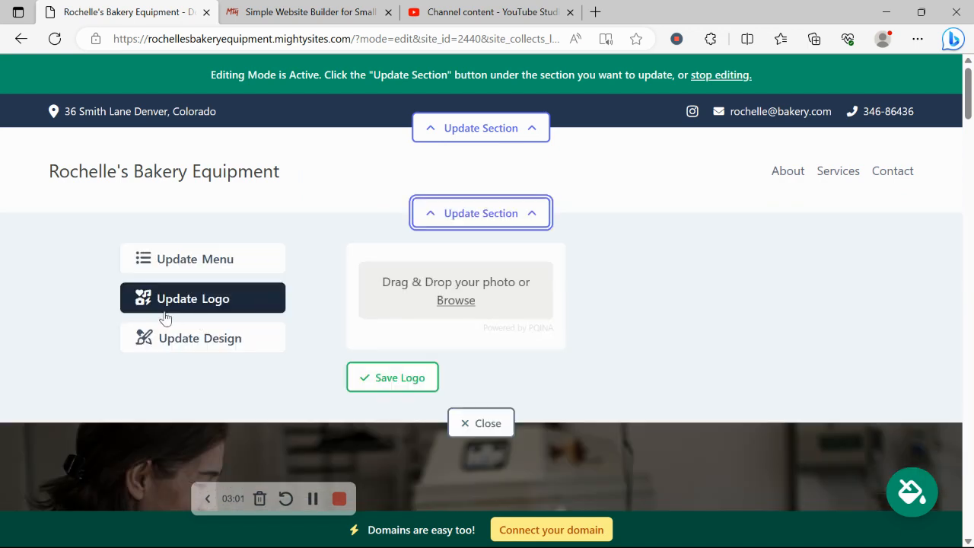
pyautogui.click(455, 302)
pyautogui.scroll(-1, 472, 265)
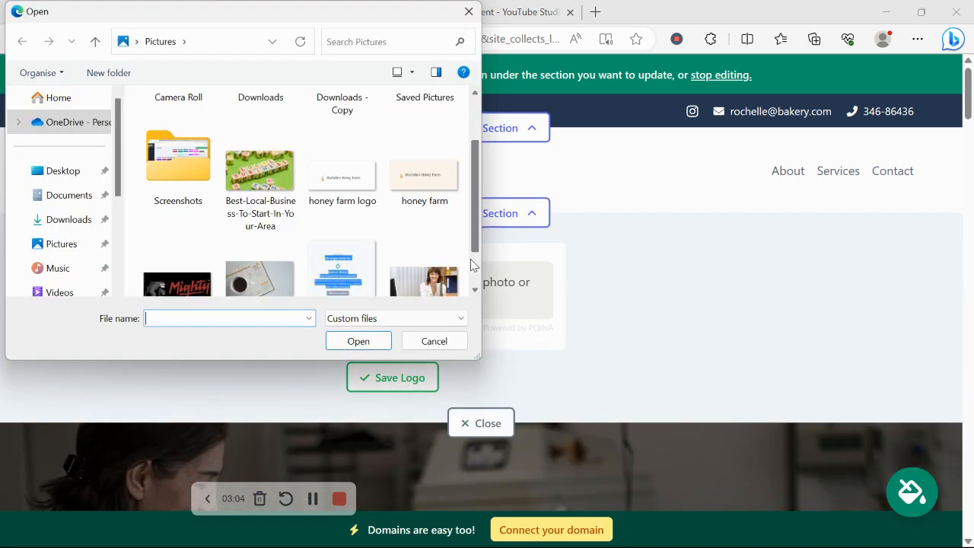
# Upload the Mighty Sites logo image from the Pictures folder
pyautogui.scroll(-1, 471, 265)
pyautogui.doubleClick(180, 222)
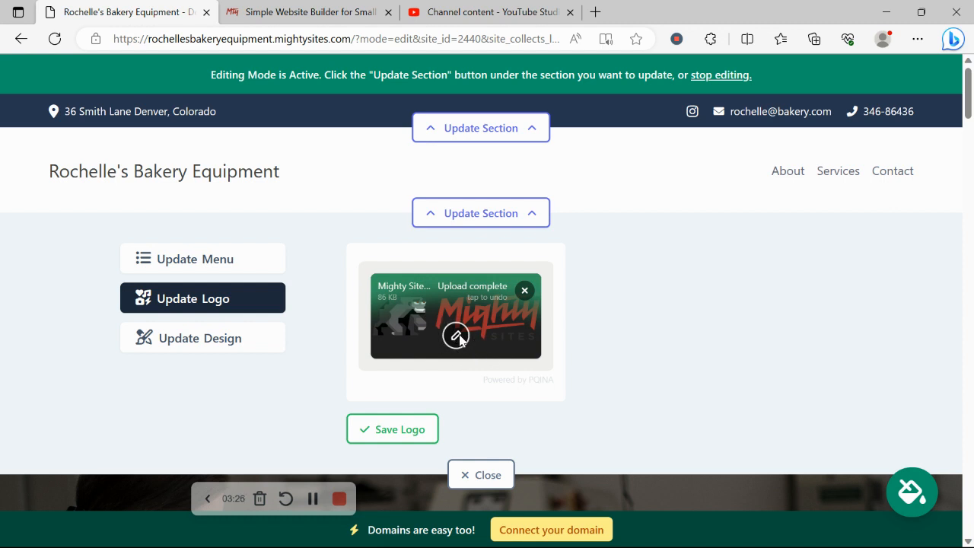
# Save the uploaded logo, shrink it three steps, and save it to the header
pyautogui.click(398, 435)
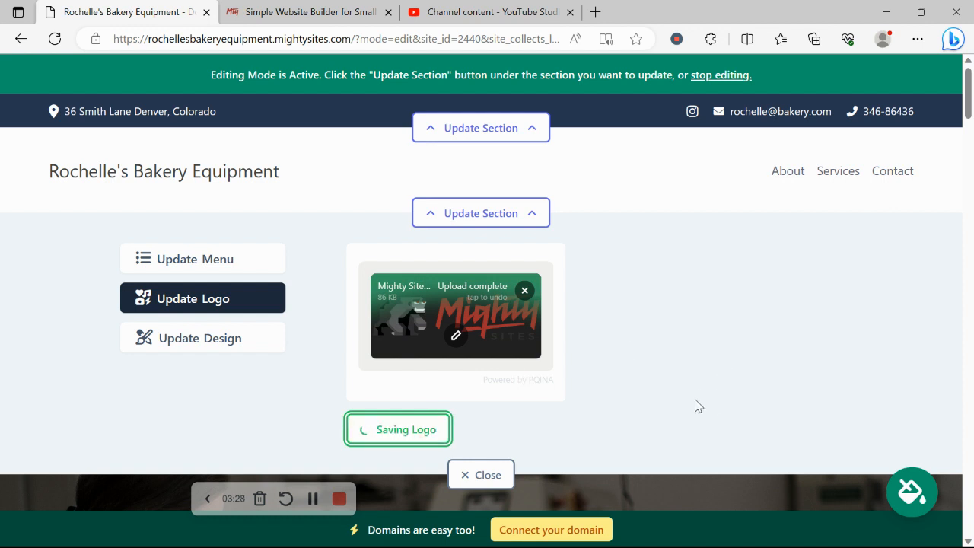
pyautogui.click(661, 370)
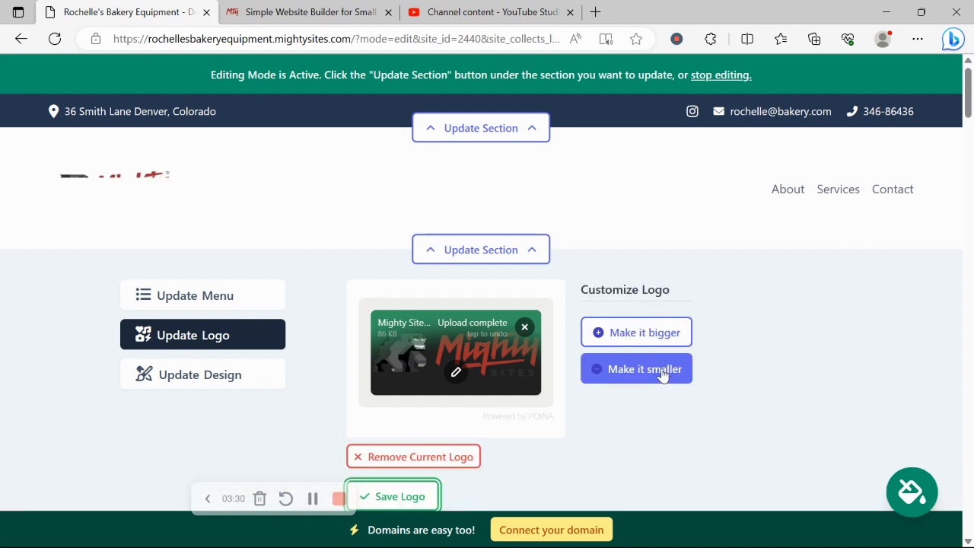
pyautogui.click(662, 369)
pyautogui.click(663, 370)
pyautogui.scroll(-1, 659, 367)
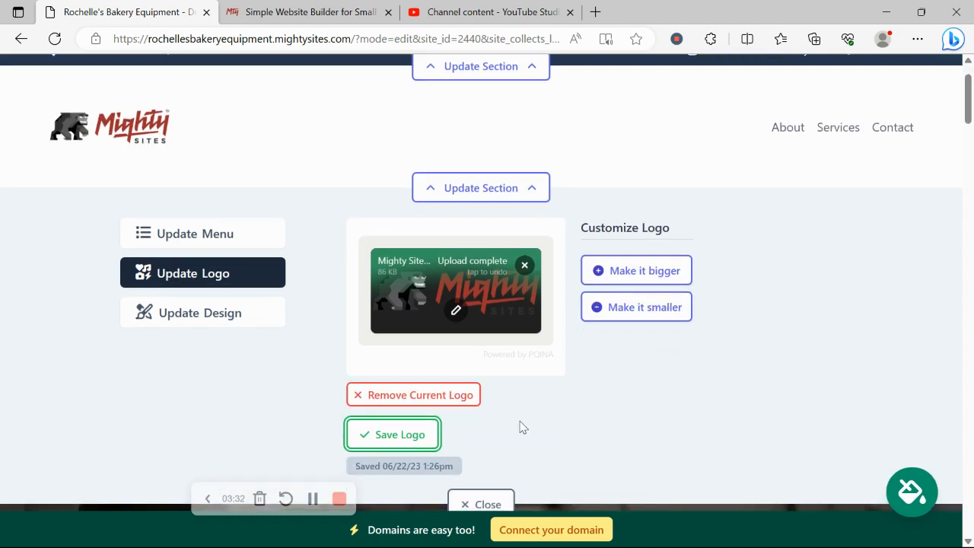
pyautogui.click(388, 435)
pyautogui.click(465, 504)
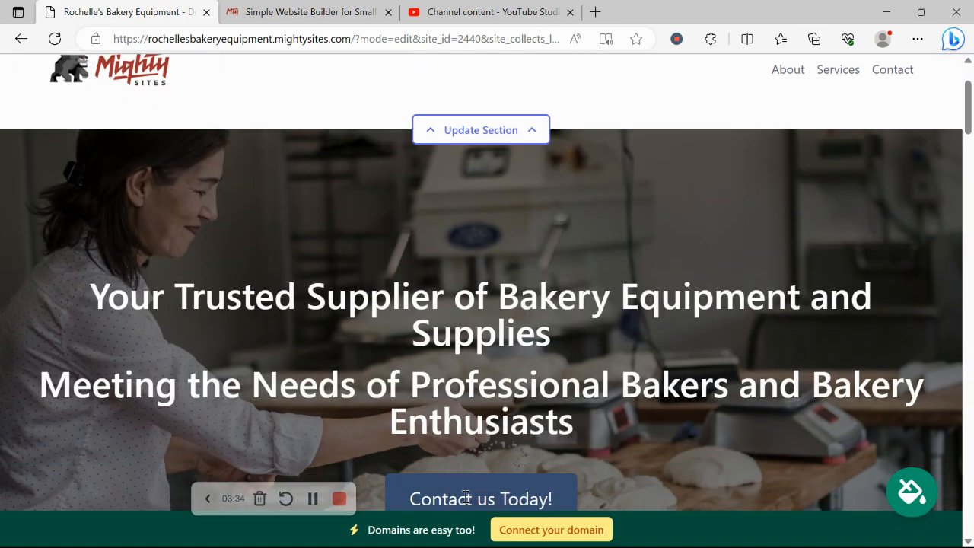
pyautogui.scroll(-7, 466, 502)
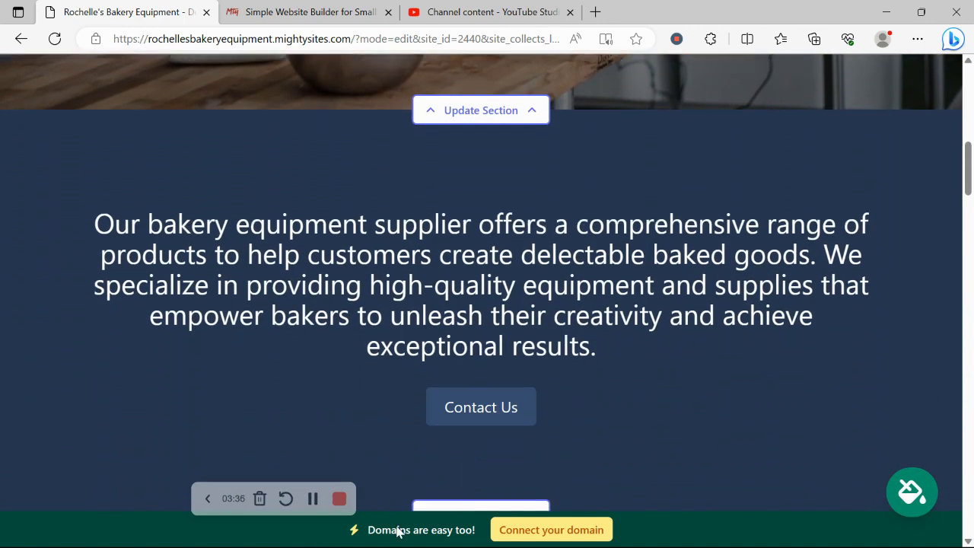
# Preview green, blue, brown and pink swatches, then save the red and pink colour theme
pyautogui.click(930, 495)
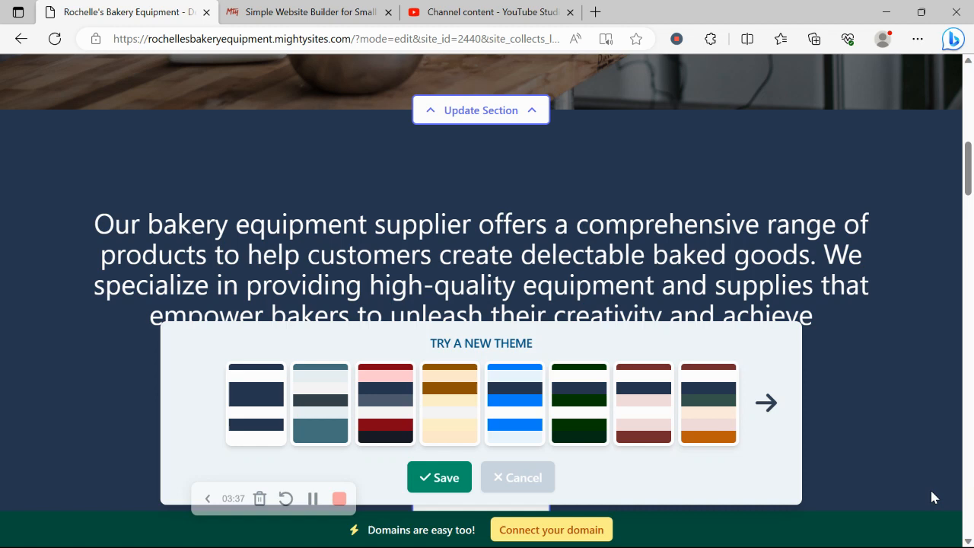
pyautogui.click(538, 409)
pyautogui.click(383, 401)
pyautogui.click(595, 385)
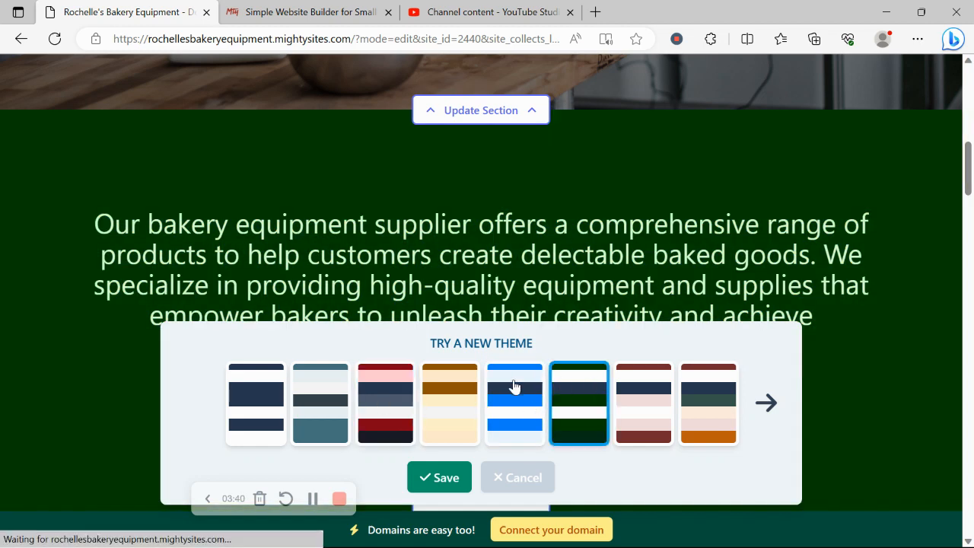
pyautogui.click(513, 387)
pyautogui.click(770, 424)
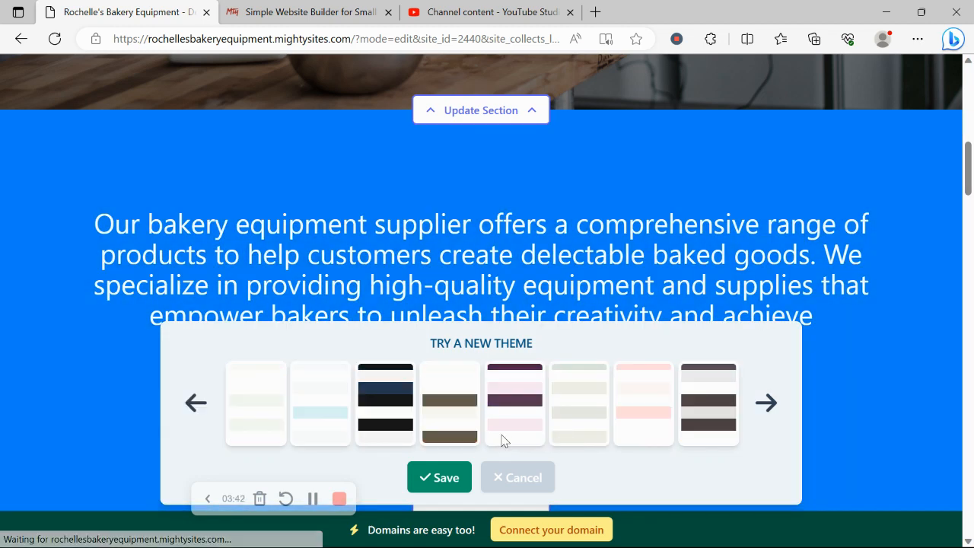
pyautogui.click(509, 425)
pyautogui.click(631, 409)
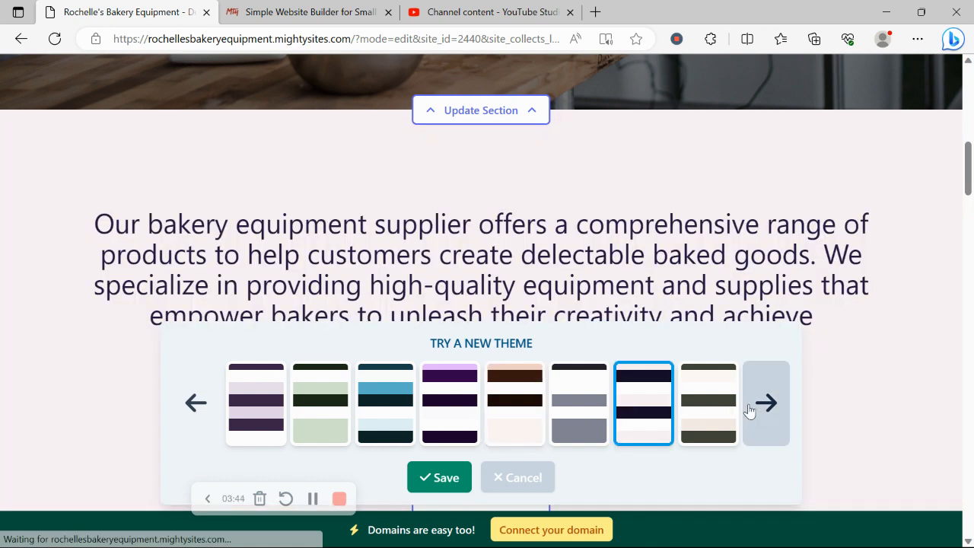
pyautogui.click(750, 410)
pyautogui.click(761, 403)
pyautogui.click(500, 407)
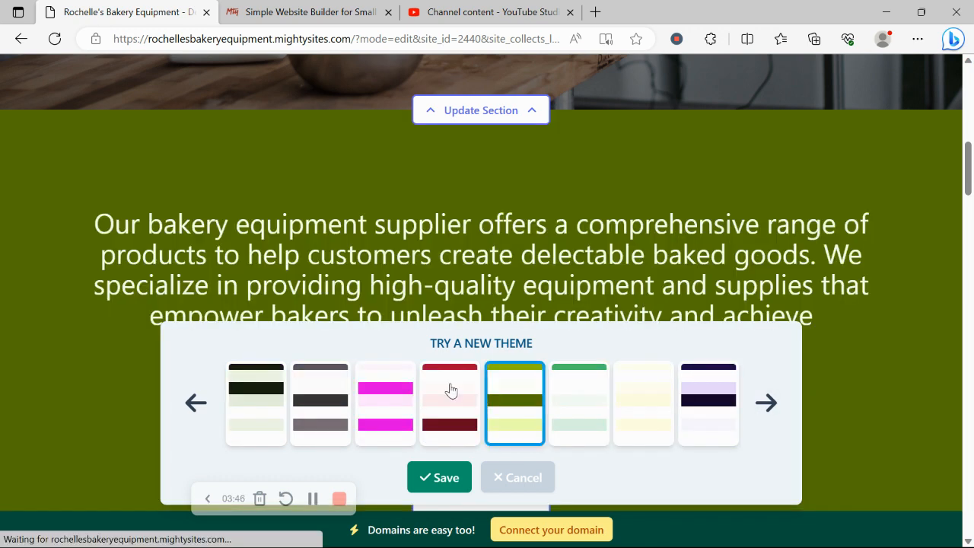
pyautogui.click(449, 391)
pyautogui.click(446, 479)
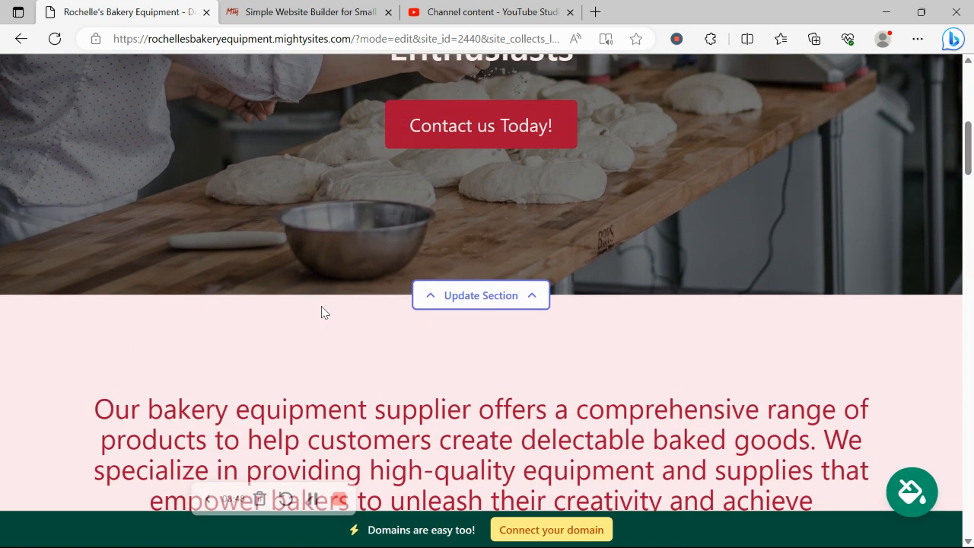
# Open the hero section's background image options
pyautogui.scroll(3, 322, 312)
pyautogui.scroll(-3, 322, 312)
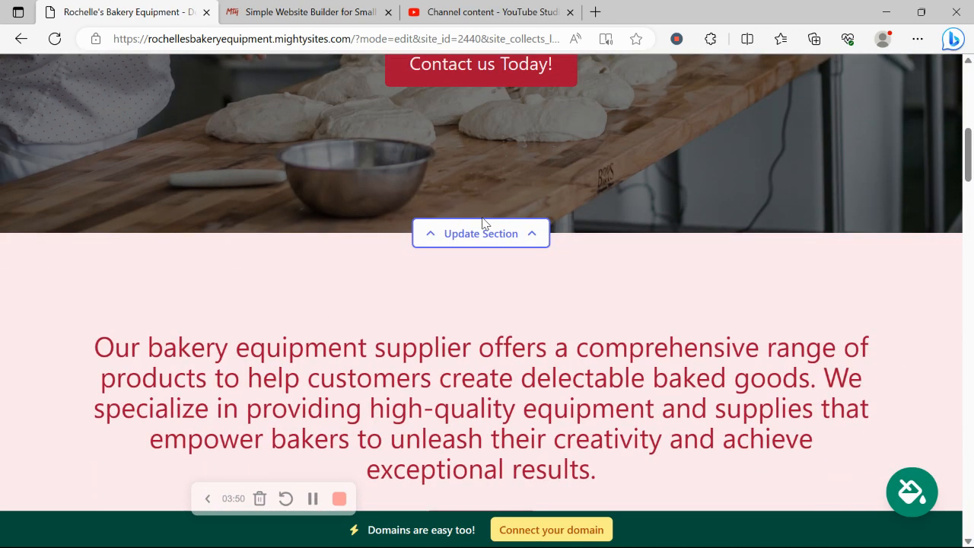
pyautogui.click(491, 234)
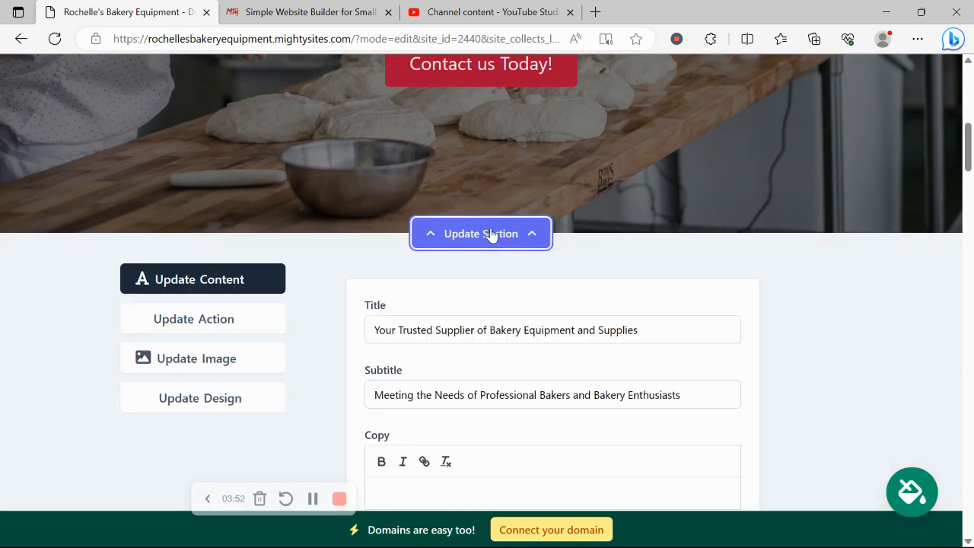
pyautogui.scroll(-1, 430, 209)
pyautogui.scroll(-1, 243, 195)
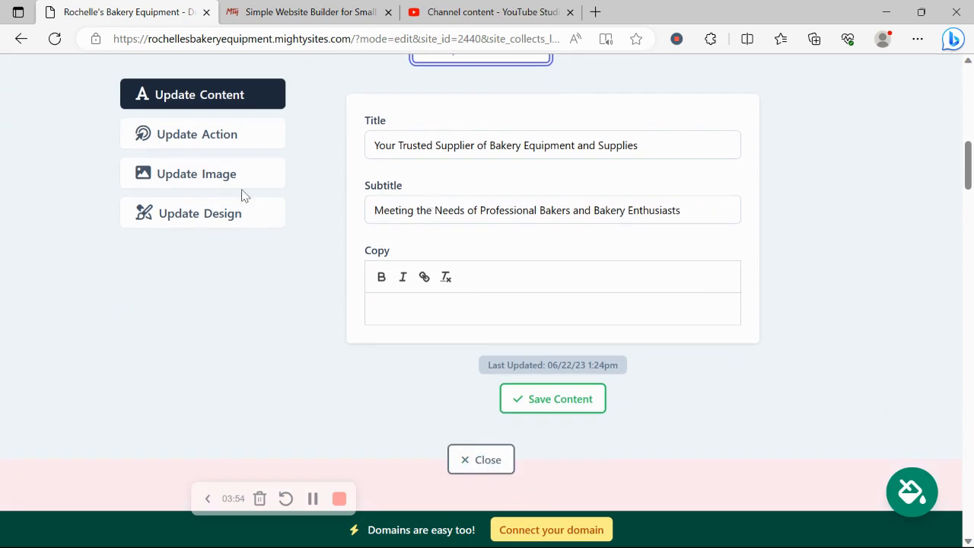
pyautogui.click(213, 175)
pyautogui.scroll(1, 480, 137)
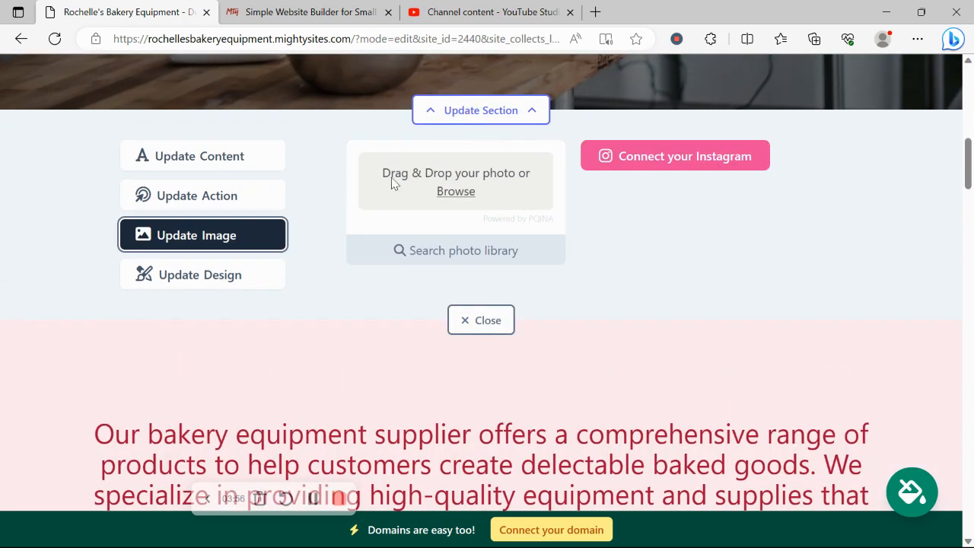
# Browse the 'Bakery Equipment Supplier' stock photos, then return to the upload options
pyautogui.click(457, 250)
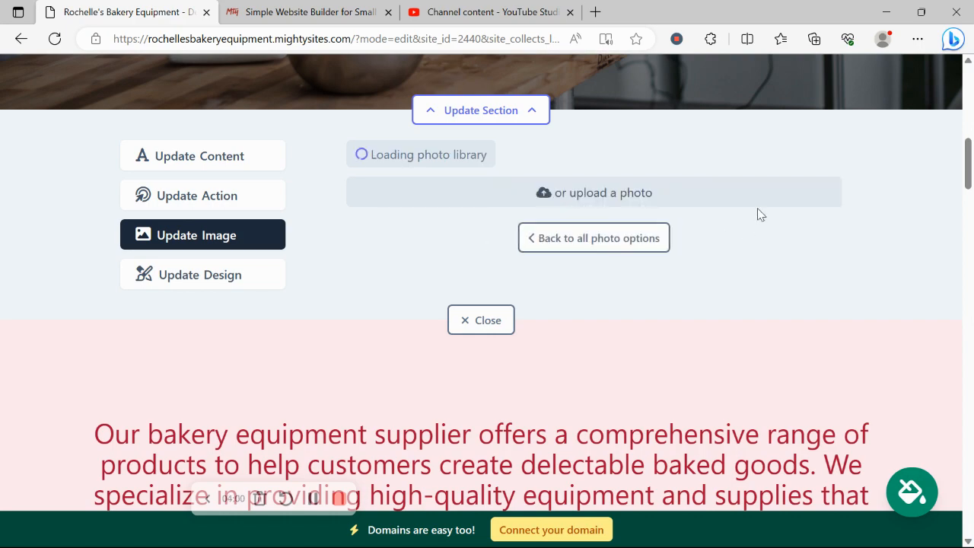
pyautogui.scroll(-2, 969, 166)
pyautogui.scroll(3, 968, 166)
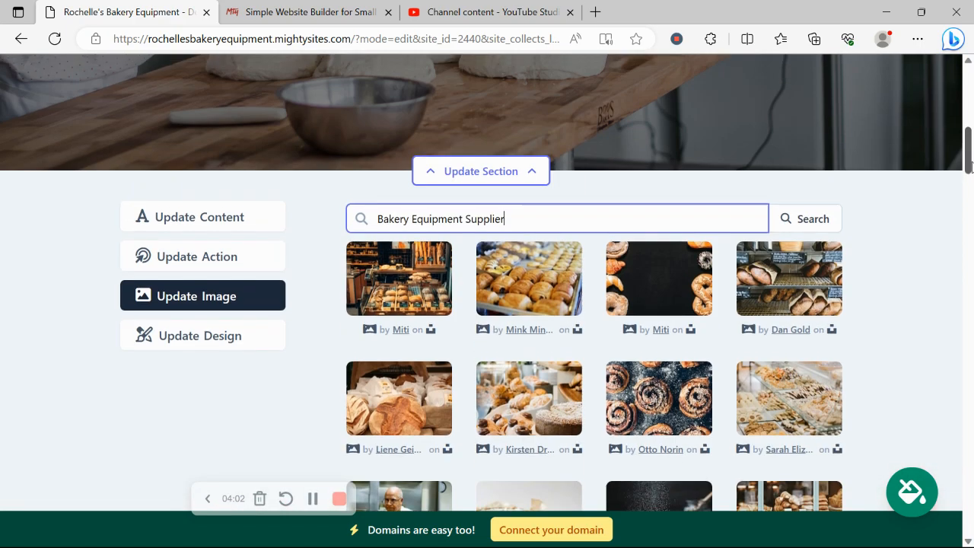
pyautogui.scroll(-4, 969, 166)
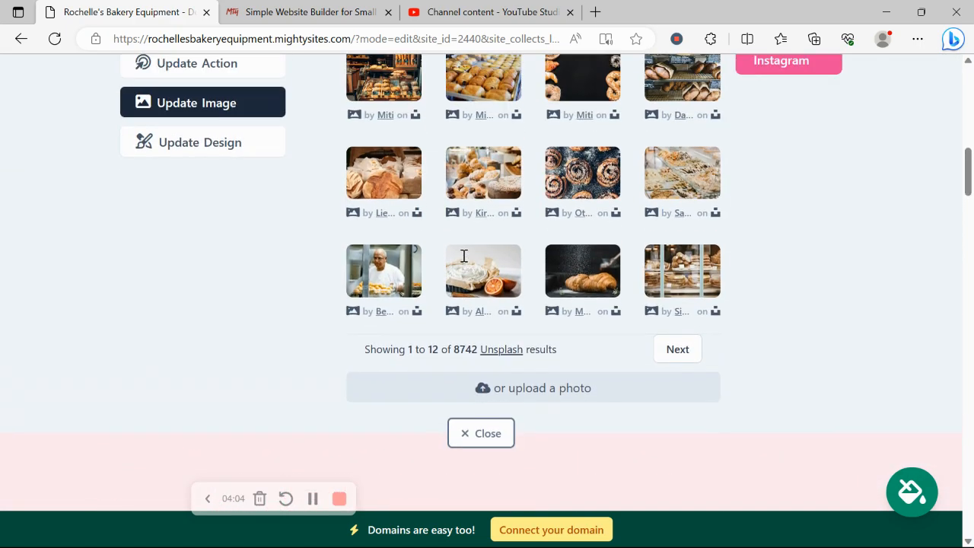
pyautogui.click(463, 255)
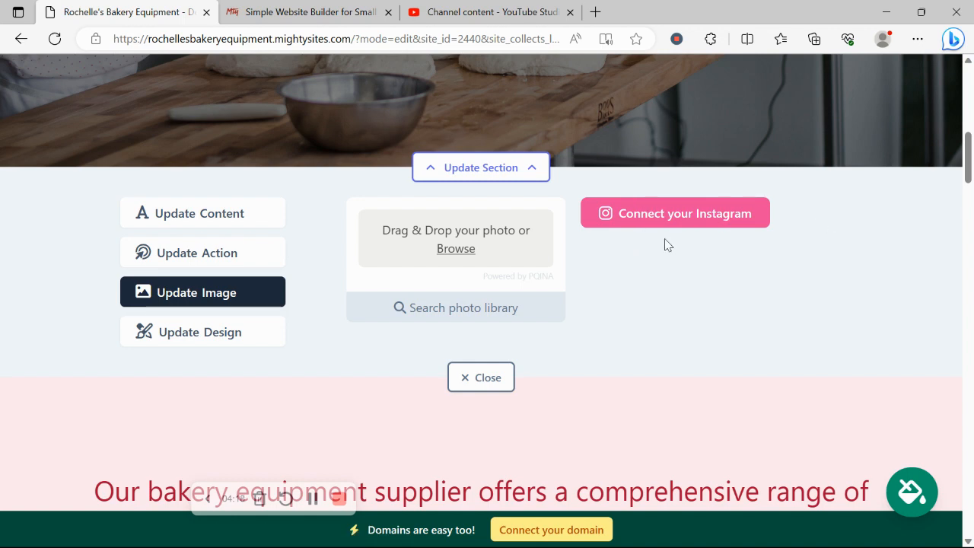
# Check the Contact us Today! button's link target without changing it
pyautogui.click(251, 252)
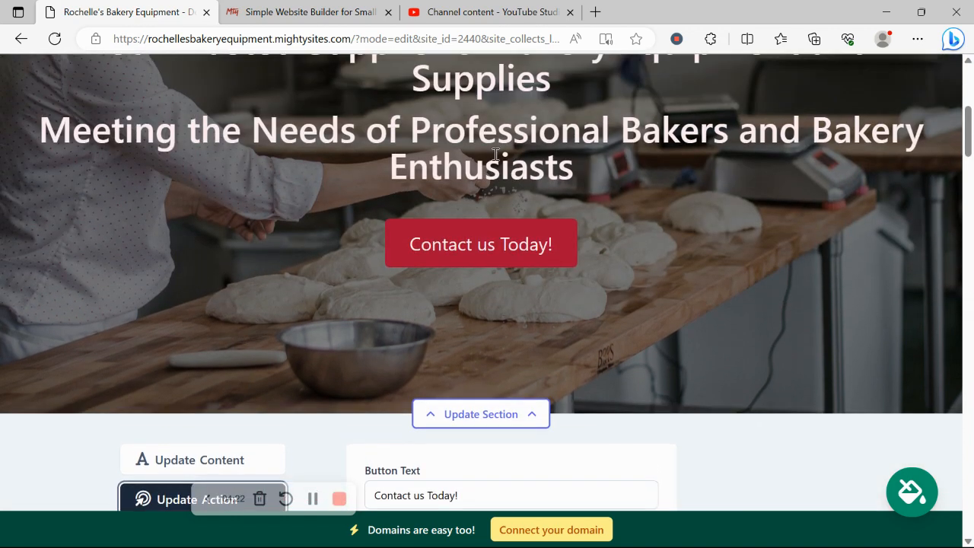
pyautogui.scroll(-3, 533, 266)
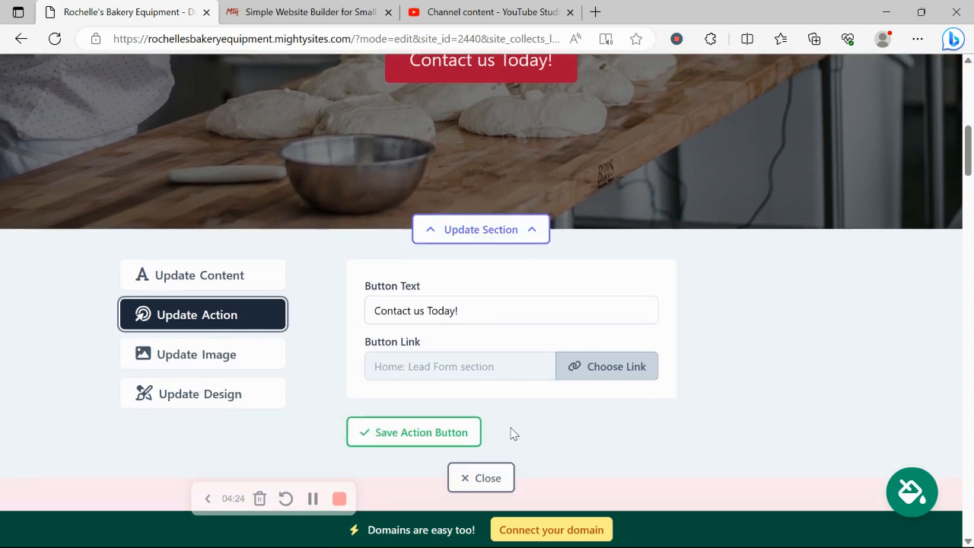
pyautogui.click(632, 372)
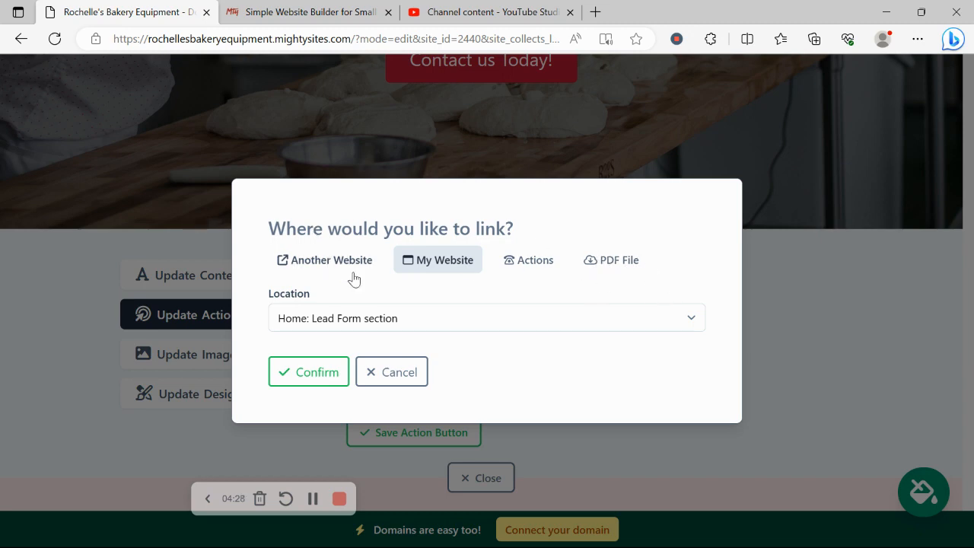
pyautogui.click(409, 374)
# Show the hero's title and subtitle fields and highlight their text
pyautogui.click(233, 276)
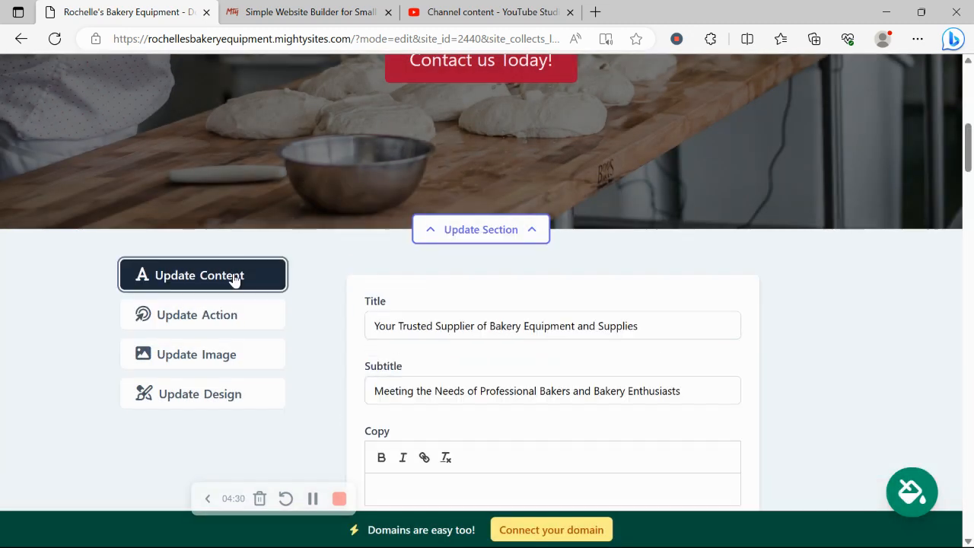
pyautogui.scroll(4, 235, 277)
pyautogui.moveTo(107, 100); pyautogui.dragTo(664, 219)
pyautogui.click(221, 122)
pyautogui.scroll(-10, 193, 172)
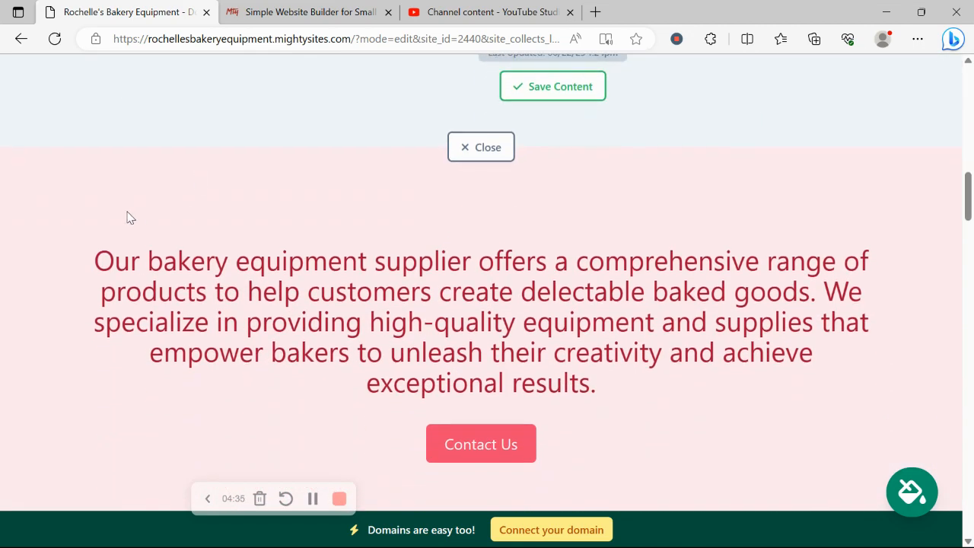
pyautogui.moveTo(117, 261); pyautogui.dragTo(690, 357)
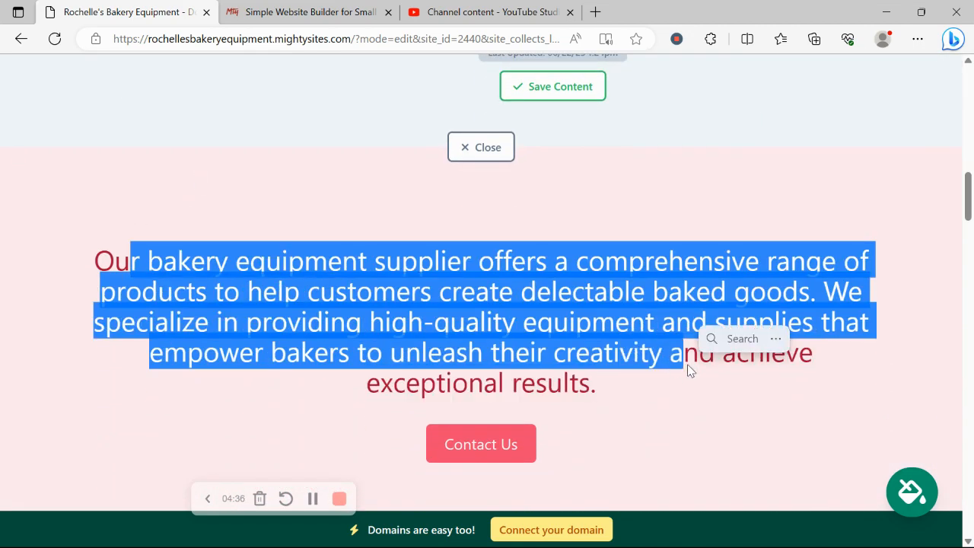
pyautogui.click(635, 457)
pyautogui.scroll(-1, 638, 459)
pyautogui.scroll(-20, 638, 459)
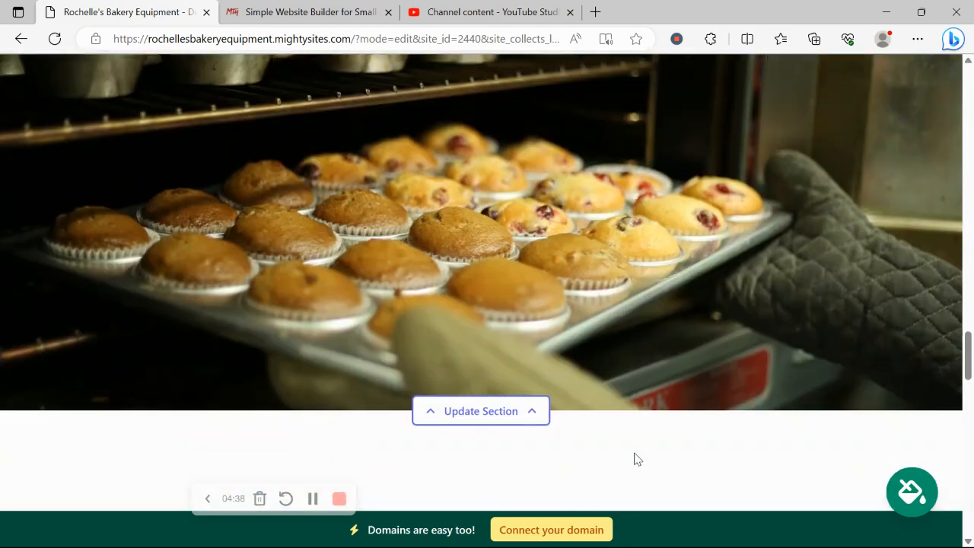
pyautogui.scroll(-8, 637, 459)
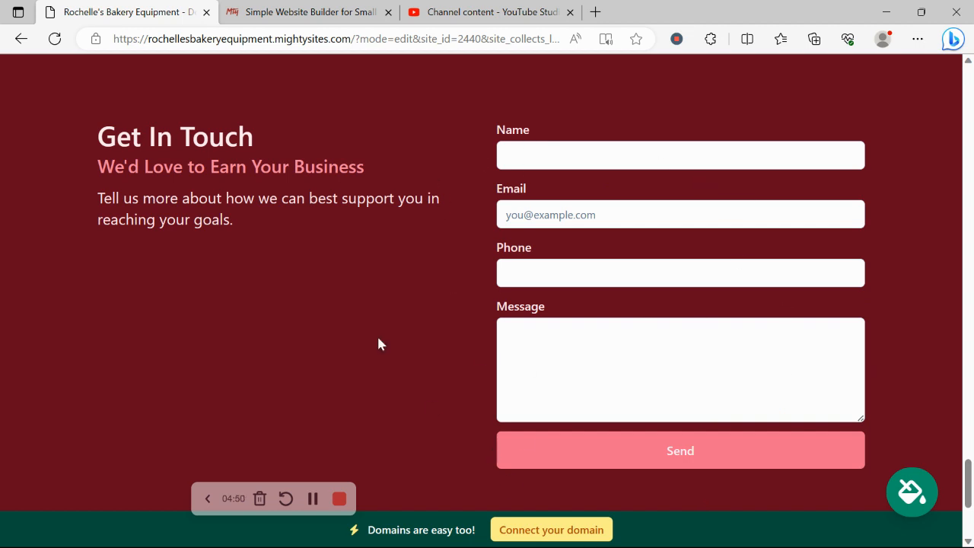
pyautogui.scroll(-2, 417, 315)
pyautogui.scroll(2, 417, 315)
pyautogui.scroll(5, 551, 360)
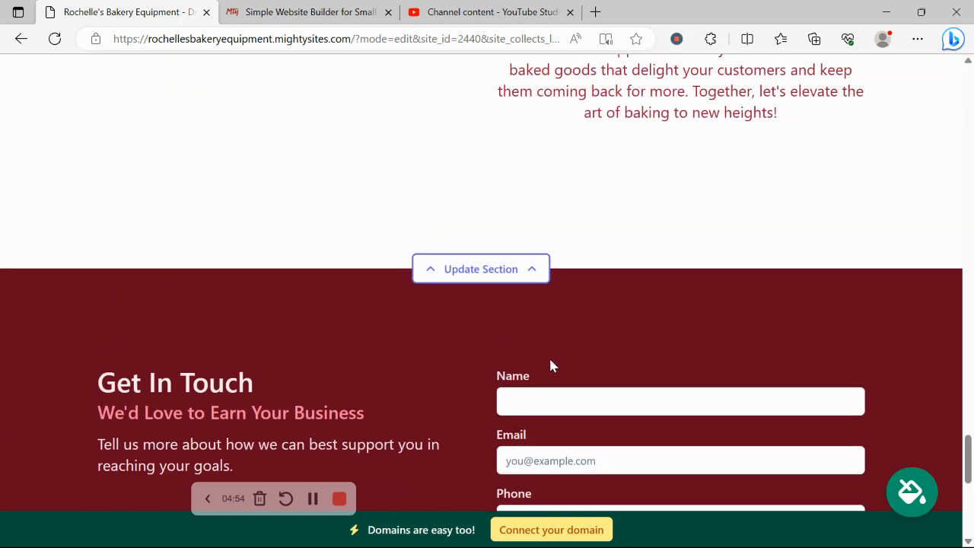
pyautogui.scroll(4, 552, 373)
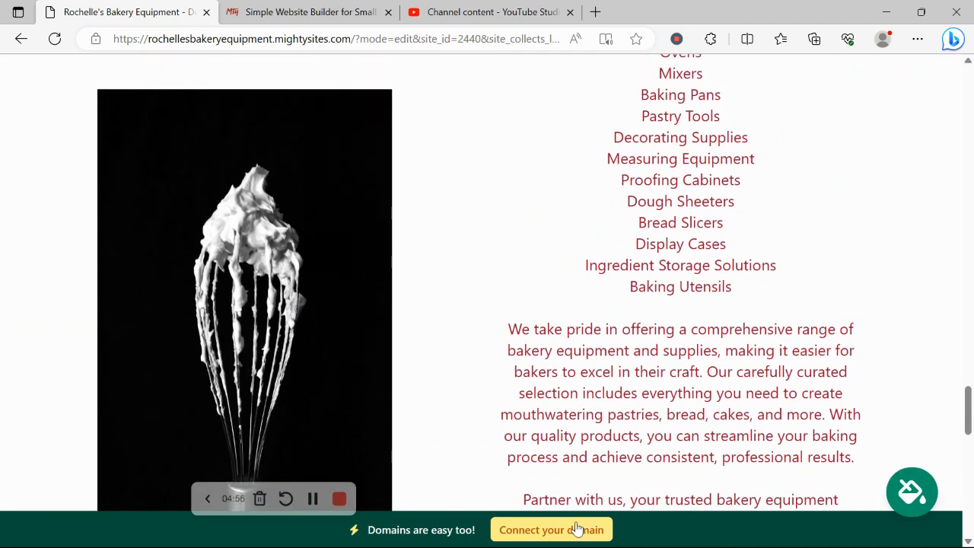
# Visit the domain connection page, return to the dashboard, and open the live bakery site in a new tab
pyautogui.click(576, 528)
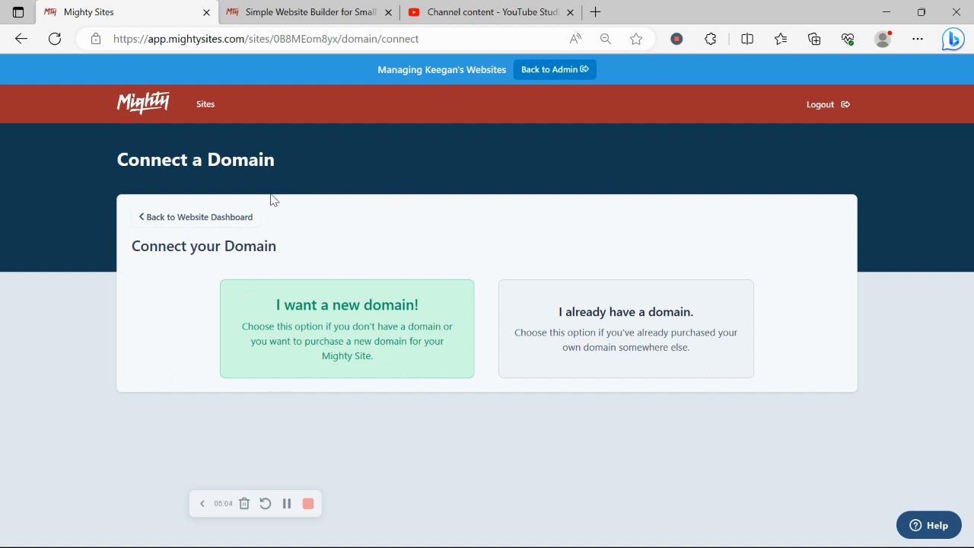
pyautogui.click(202, 218)
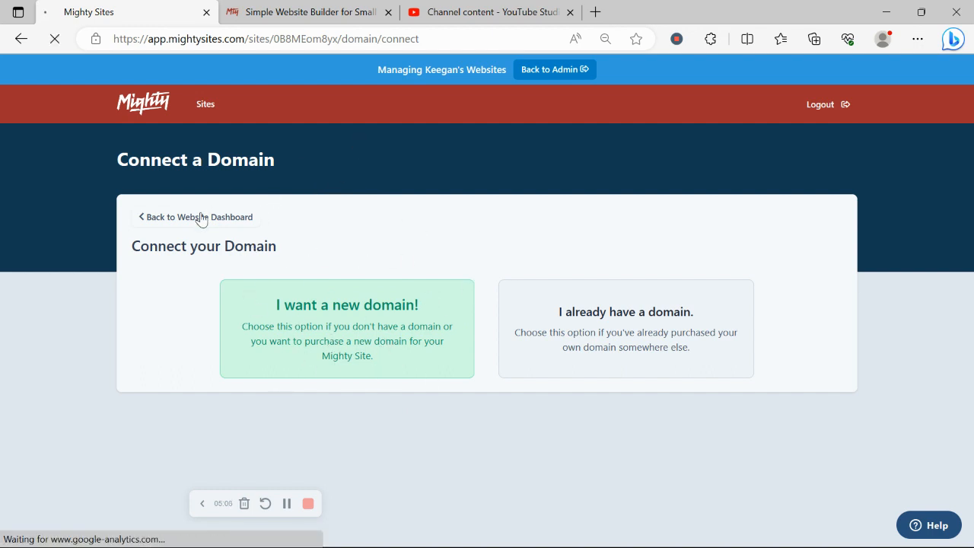
pyautogui.click(329, 325)
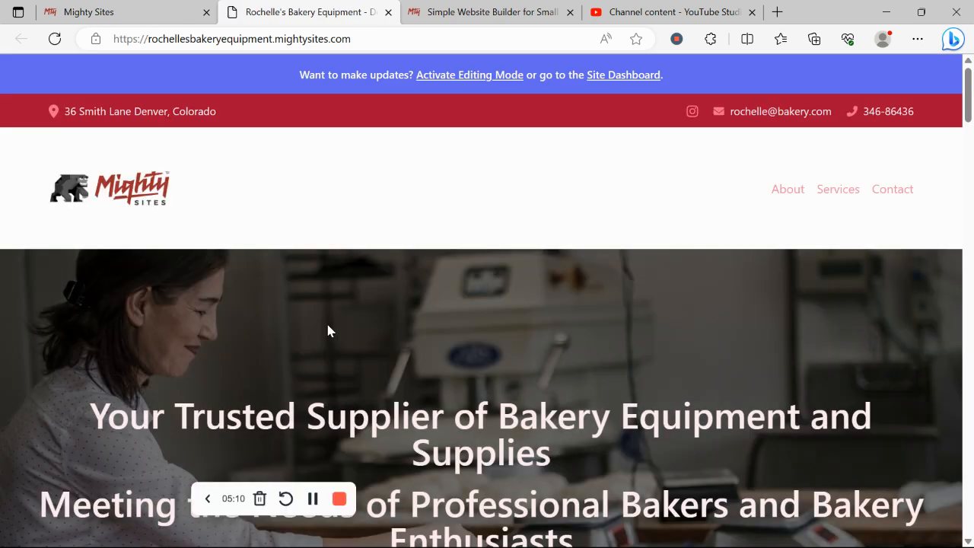
# Scroll the live bakery site down past the logo and hero to the pink intro paragraph
pyautogui.scroll(-3, 327, 329)
pyautogui.scroll(2, 327, 325)
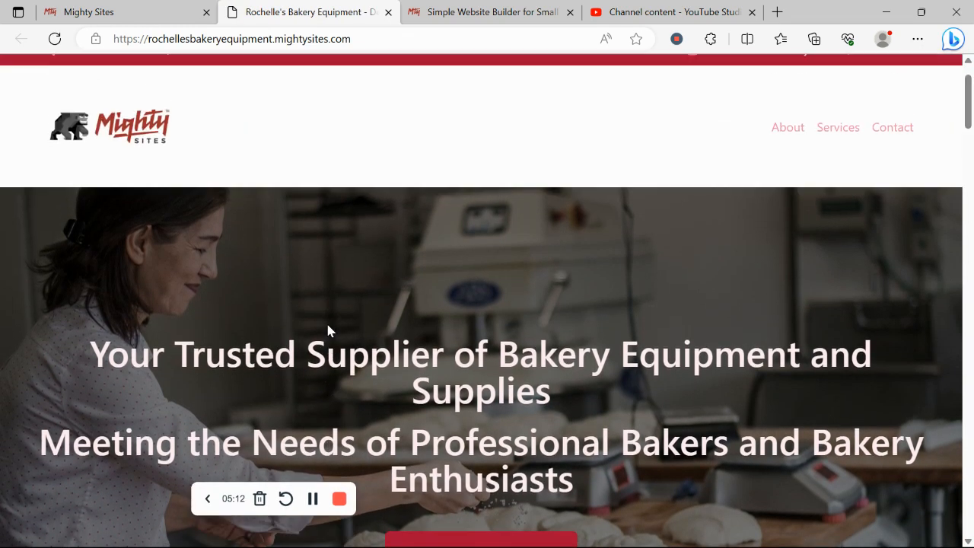
pyautogui.scroll(-6, 327, 324)
pyautogui.scroll(-2, 327, 328)
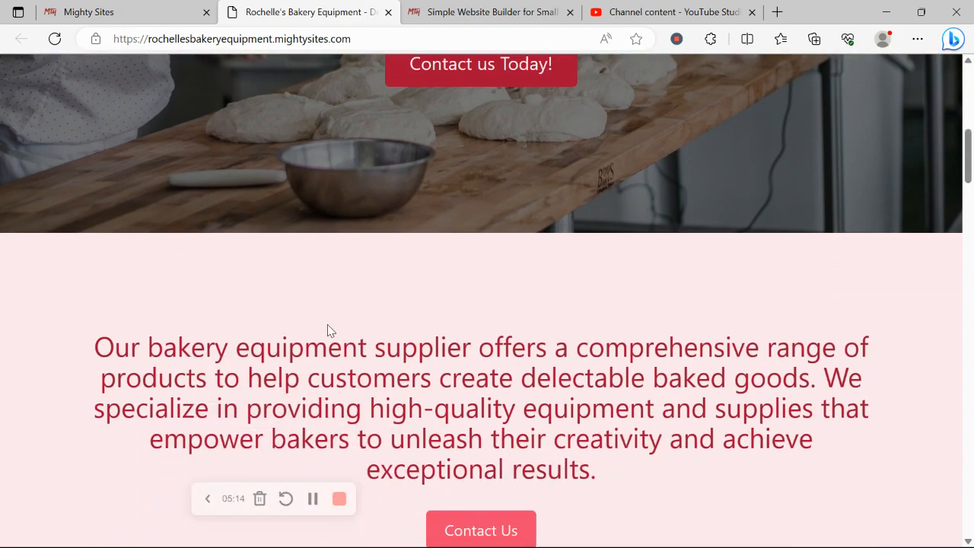